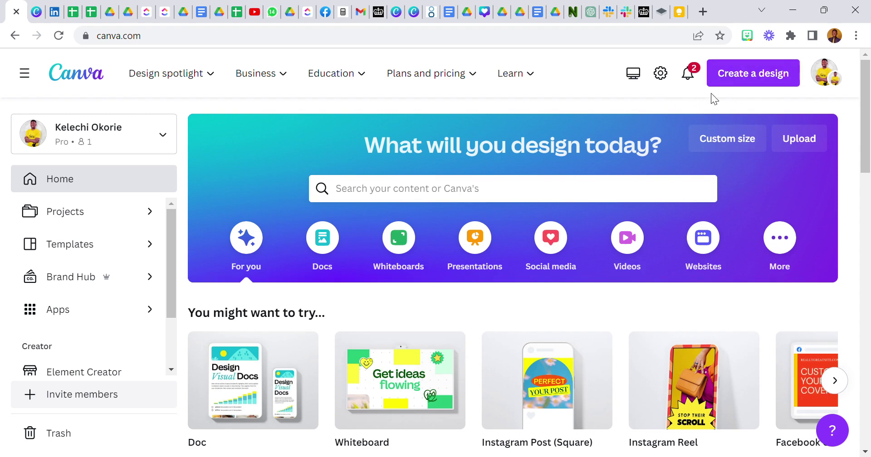
Create a new custom-size design of 3000 × 3000 px.
click(737, 88)
click(589, 389)
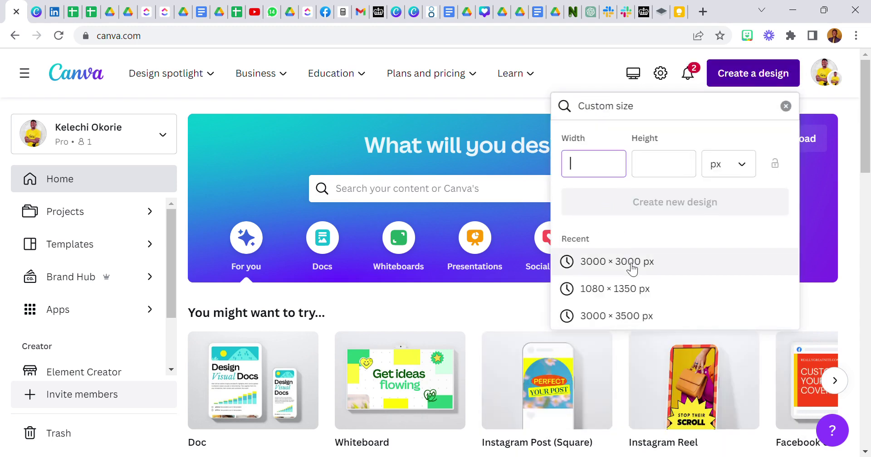
click(632, 268)
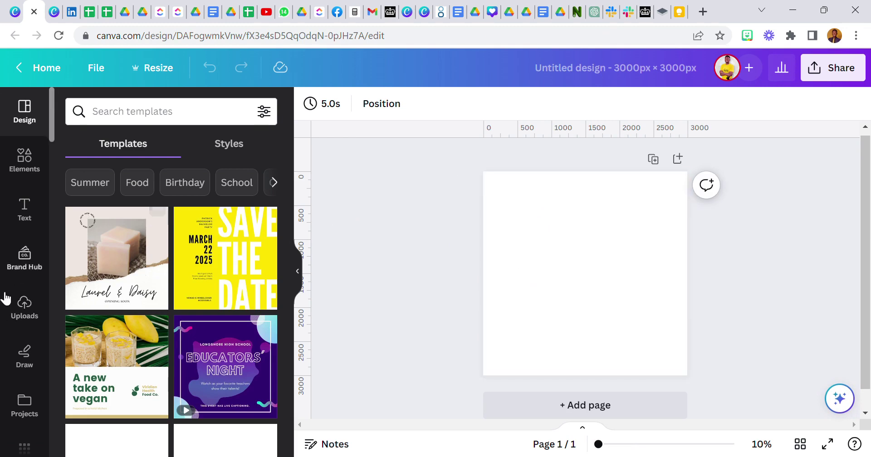
Find the D-ID AI Presenters app among the apps for creating something new and open it.
scroll(17, 318, down, 4)
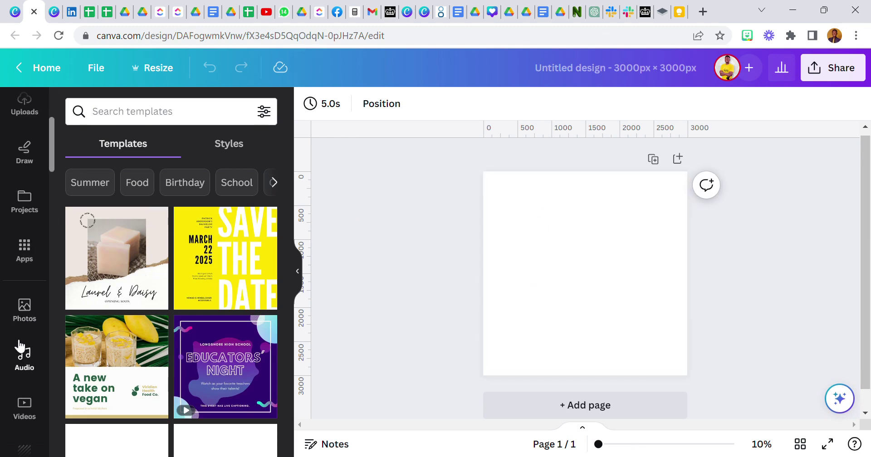
click(30, 259)
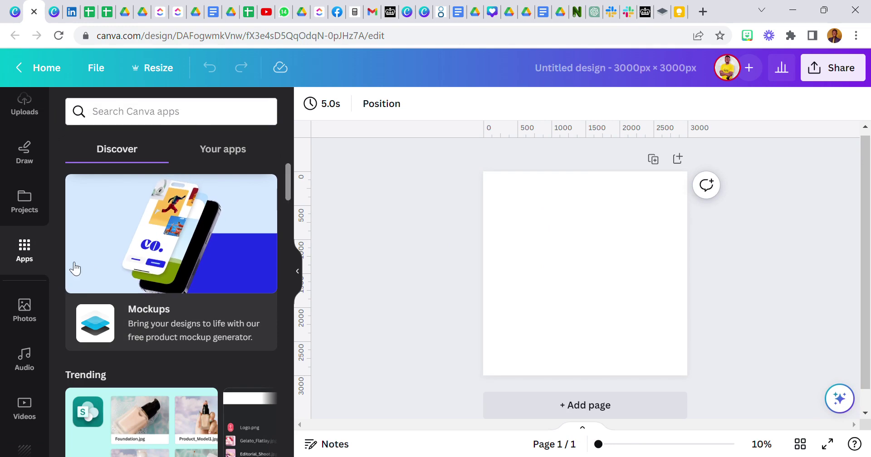
scroll(185, 294, down, 3)
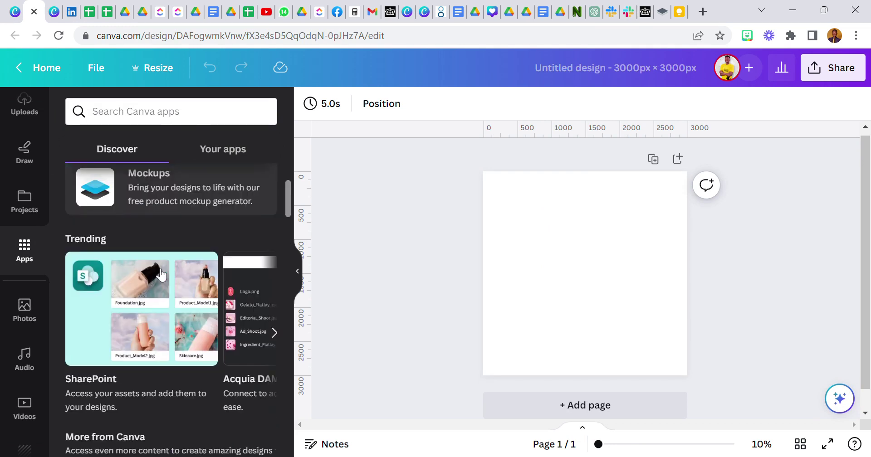
scroll(125, 340, down, 1)
scroll(122, 349, down, 6)
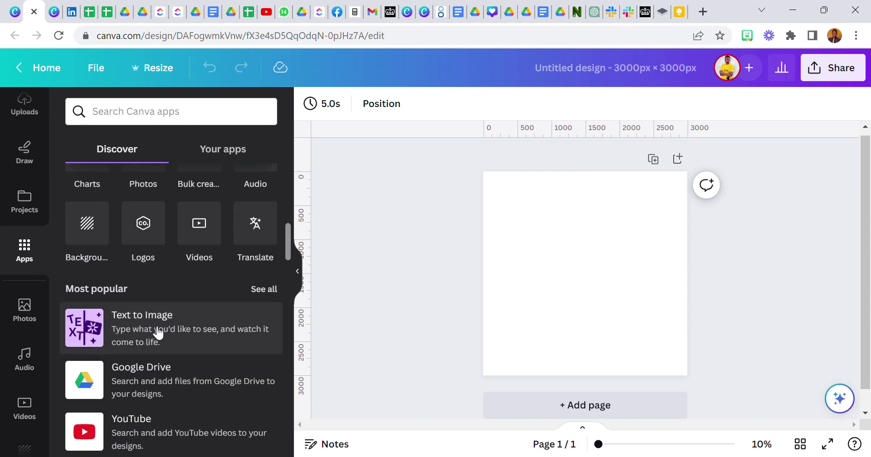
scroll(161, 329, down, 5)
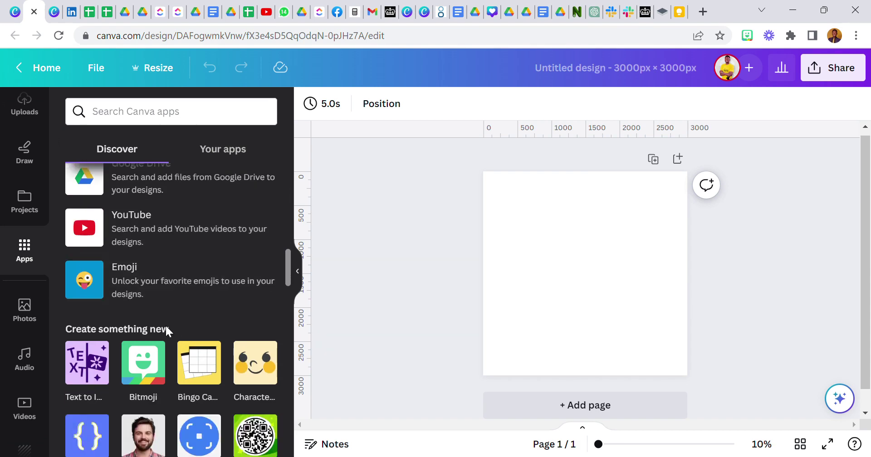
scroll(165, 325, down, 3)
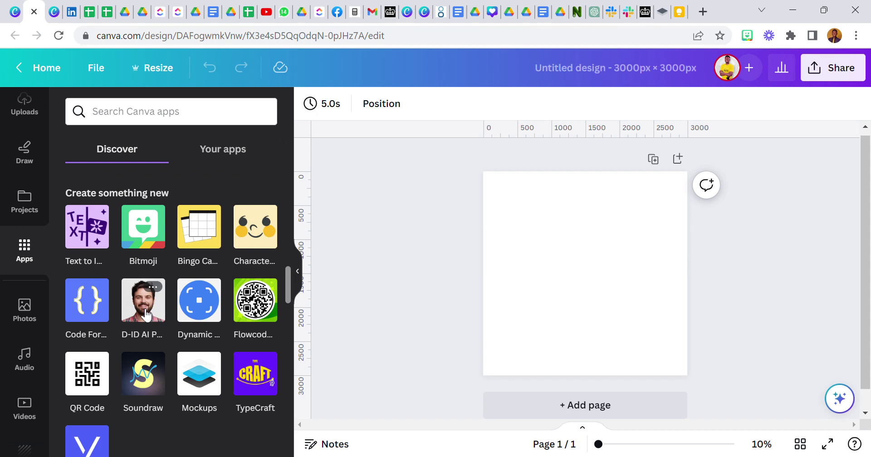
click(145, 313)
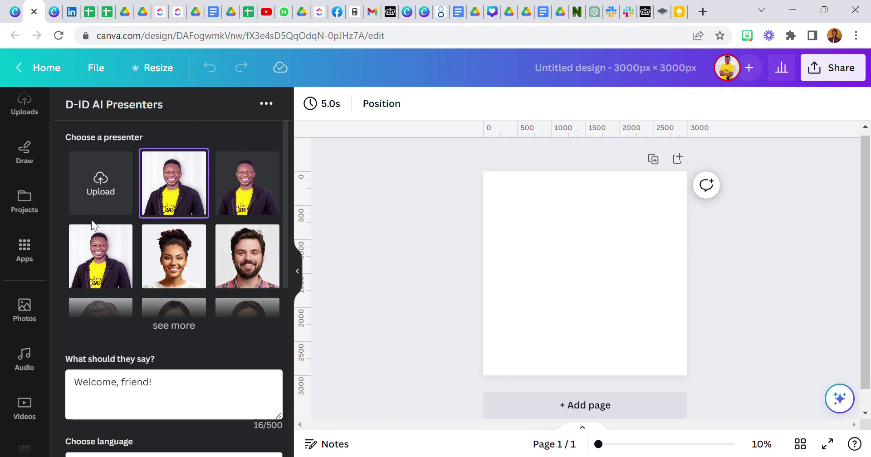
Expand the full list of presenters and look through the available faces.
click(173, 310)
scroll(171, 281, down, 4)
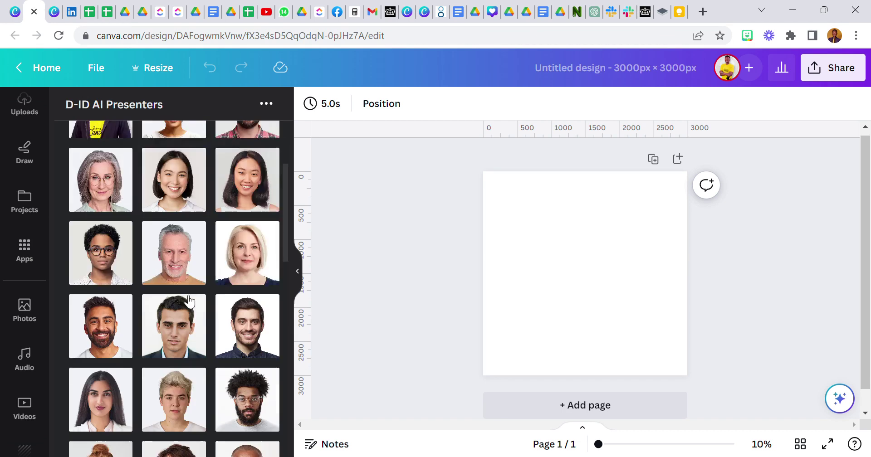
scroll(168, 272, down, 5)
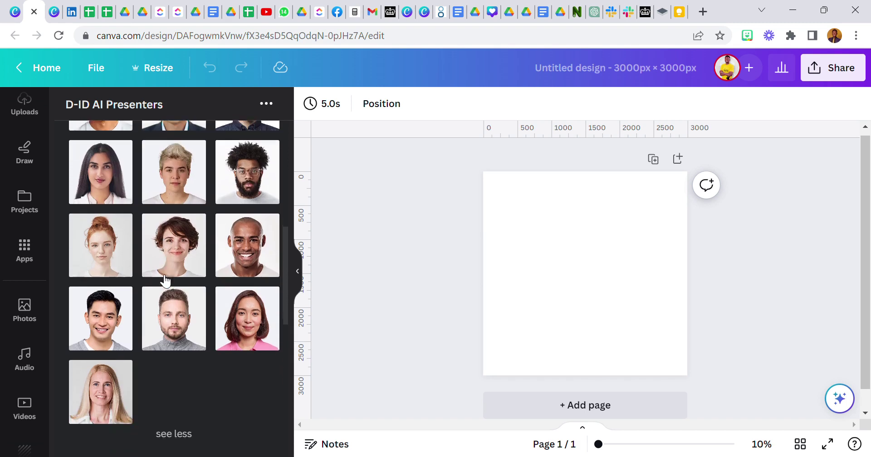
scroll(131, 291, up, 6)
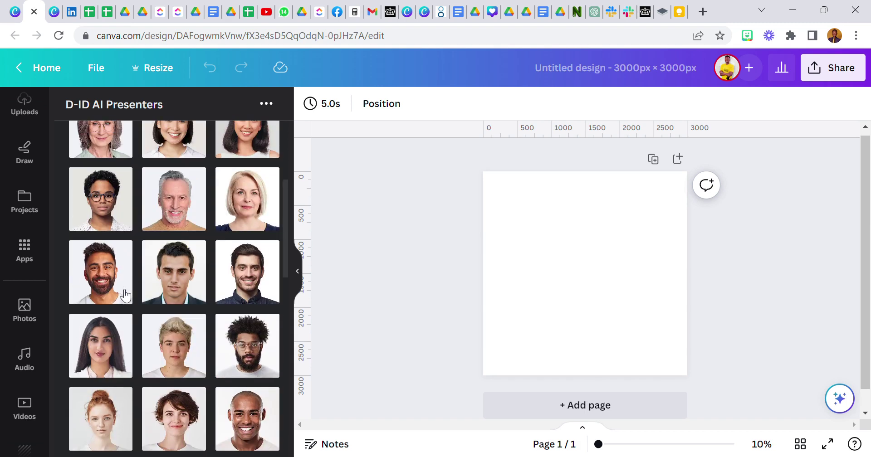
scroll(122, 281, up, 2)
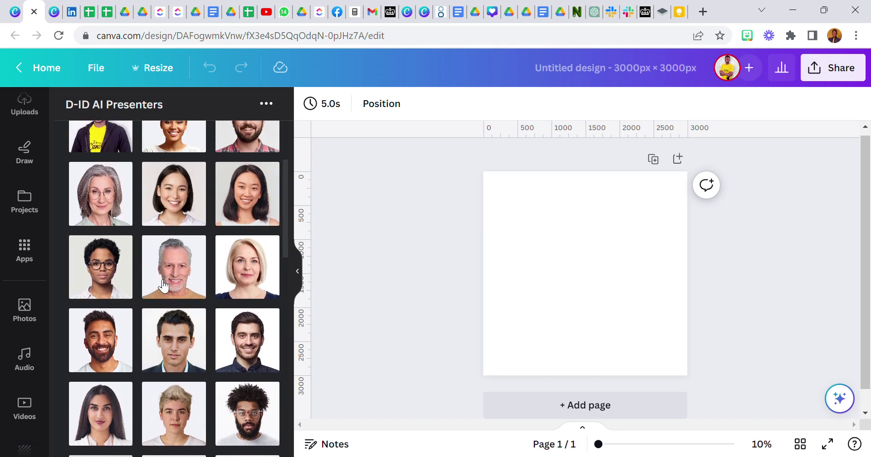
scroll(164, 285, up, 2)
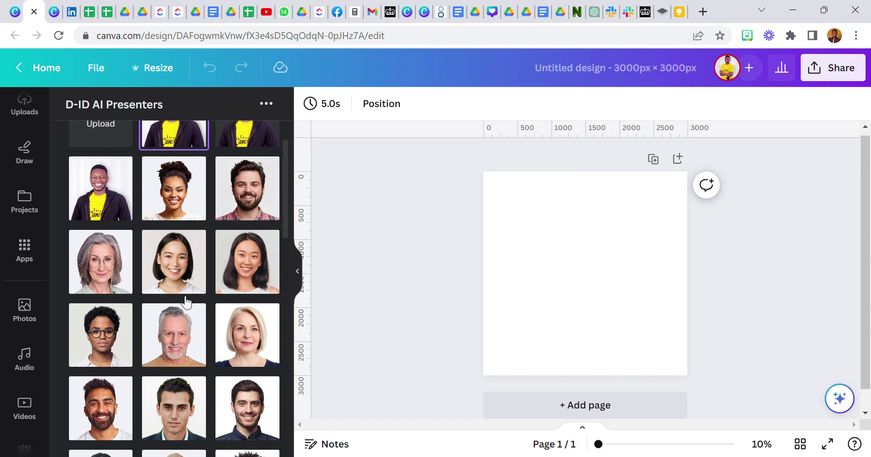
scroll(185, 302, down, 10)
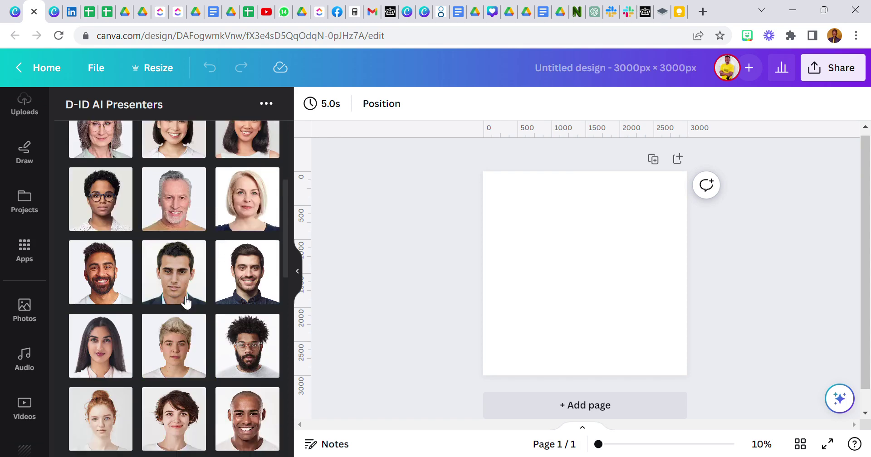
scroll(161, 244, down, 3)
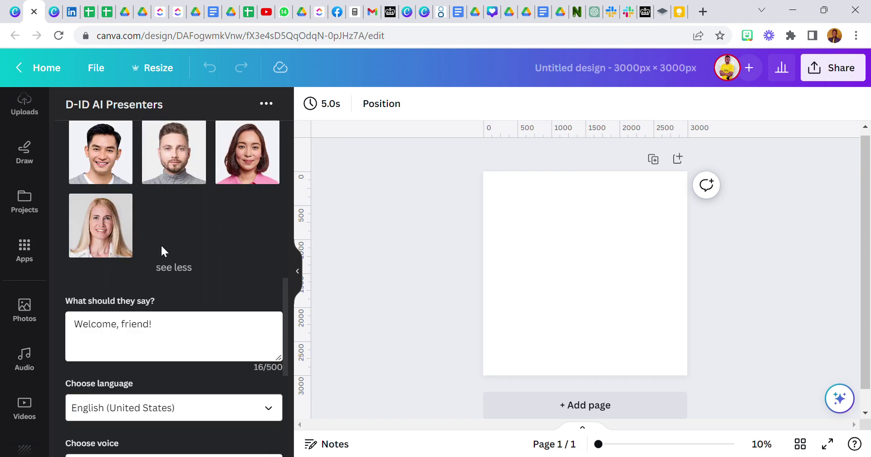
Clear the default greeting from the presenter's script.
double_click(148, 335)
key(ctrl+a)
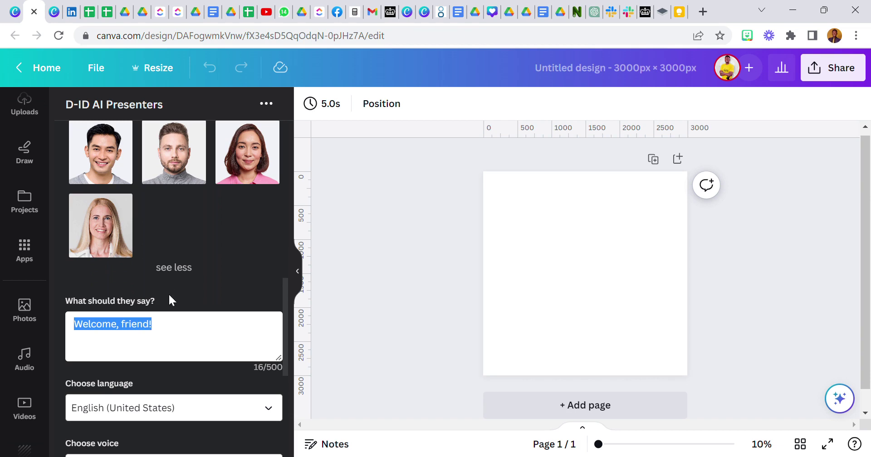
key(BackSpace)
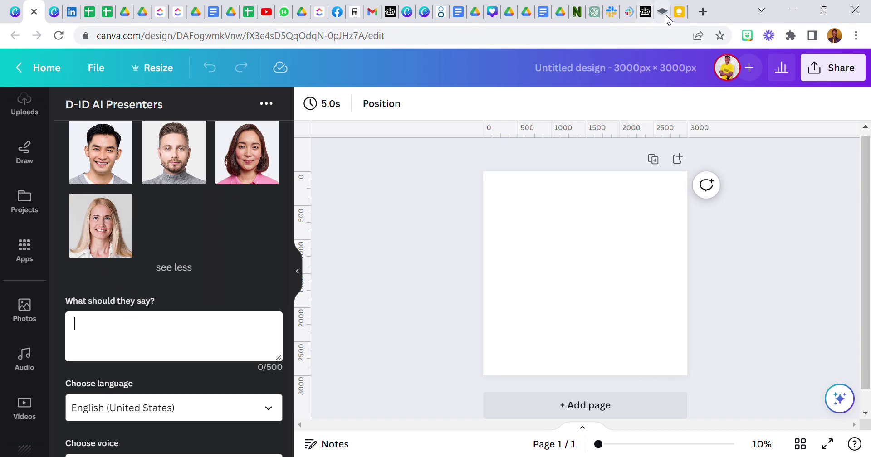
Switch to Google Keep and copy the full text of the self-introduction note starting with "Hello!".
click(678, 12)
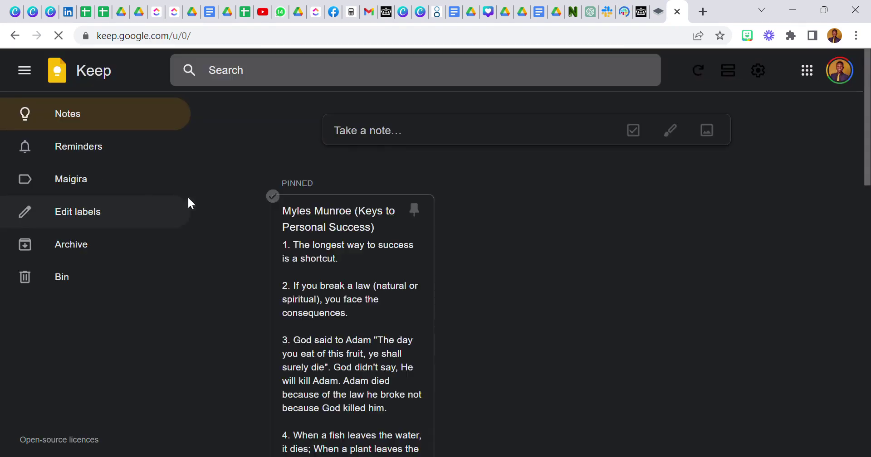
scroll(336, 253, down, 6)
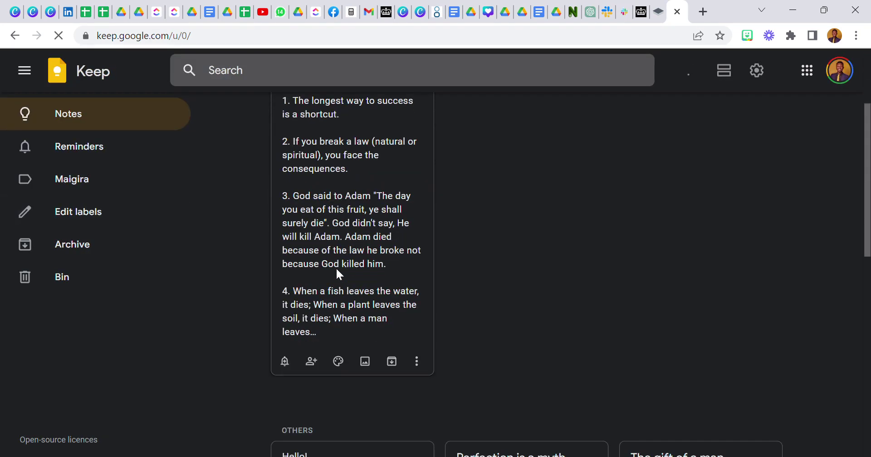
click(331, 343)
click(361, 263)
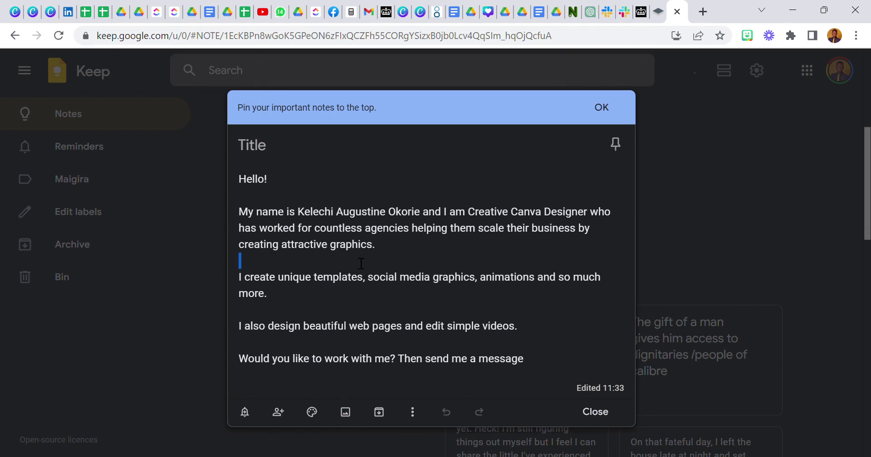
key(ctrl+a)
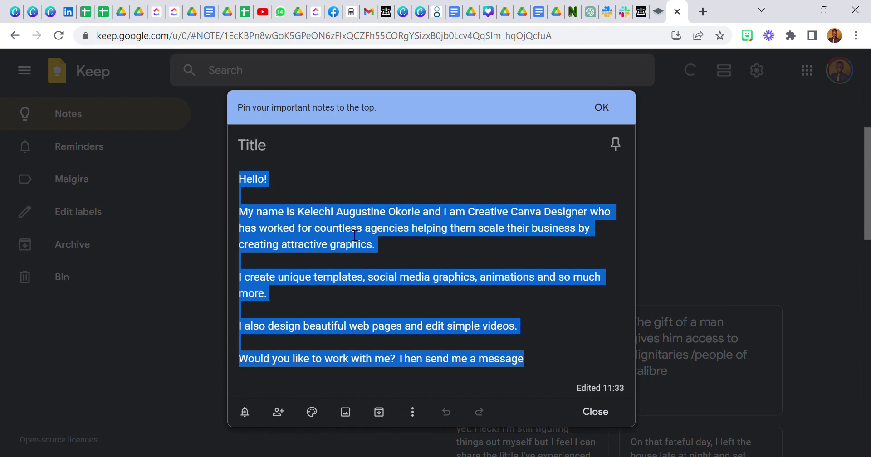
Return to the Canva design and paste the copied introduction as the text the presenter should say.
click(33, 15)
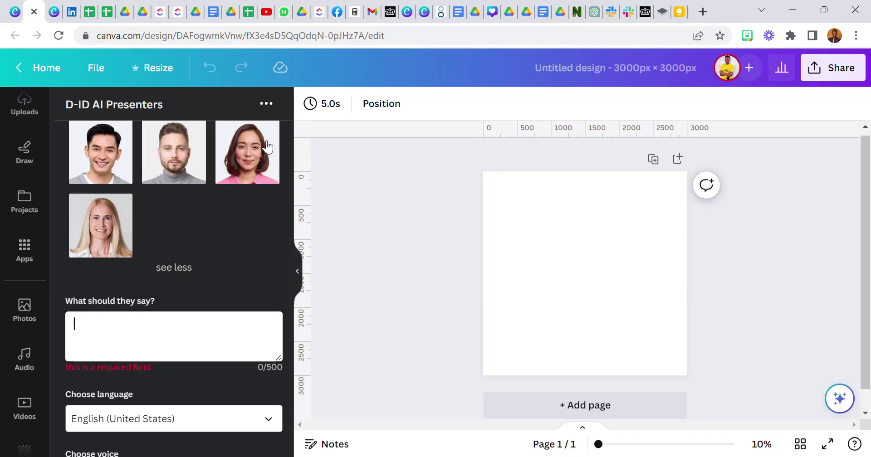
click(171, 350)
key(ctrl+v)
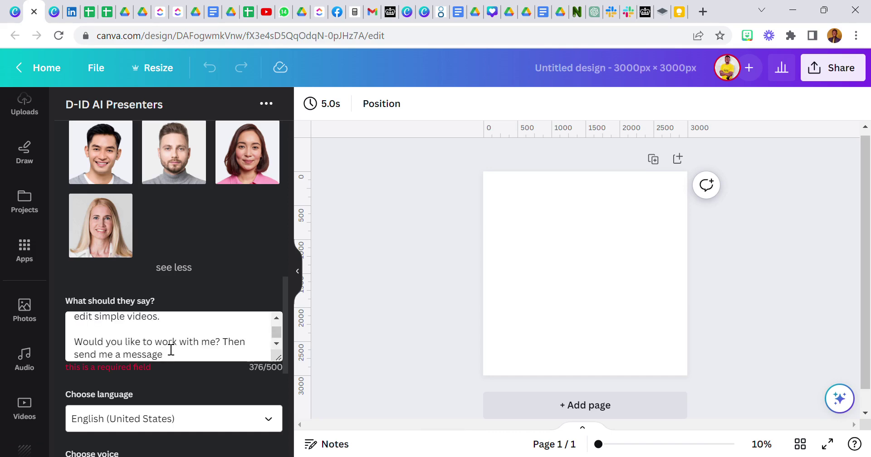
Read through the pasted script from its greeting to its closing line.
scroll(171, 350, up, 5)
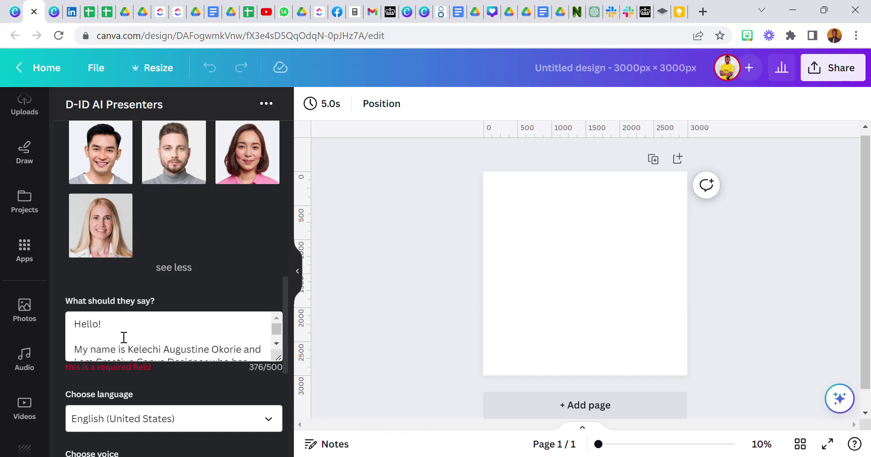
click(277, 344)
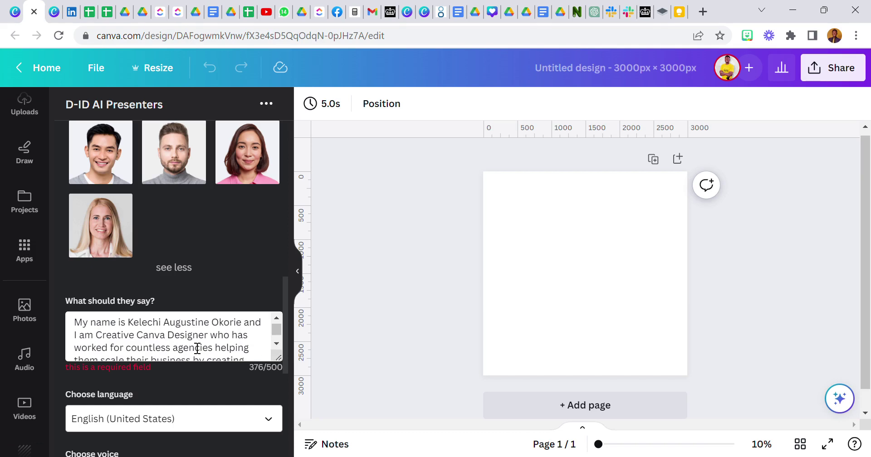
click(277, 344)
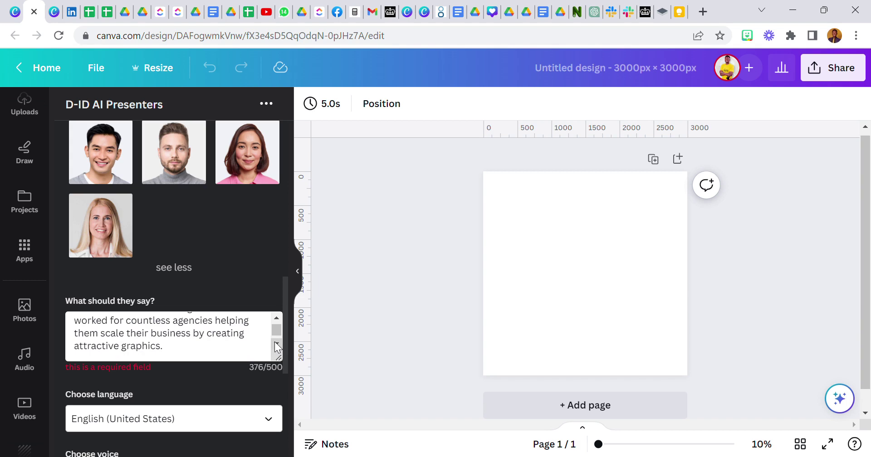
click(276, 343)
click(275, 344)
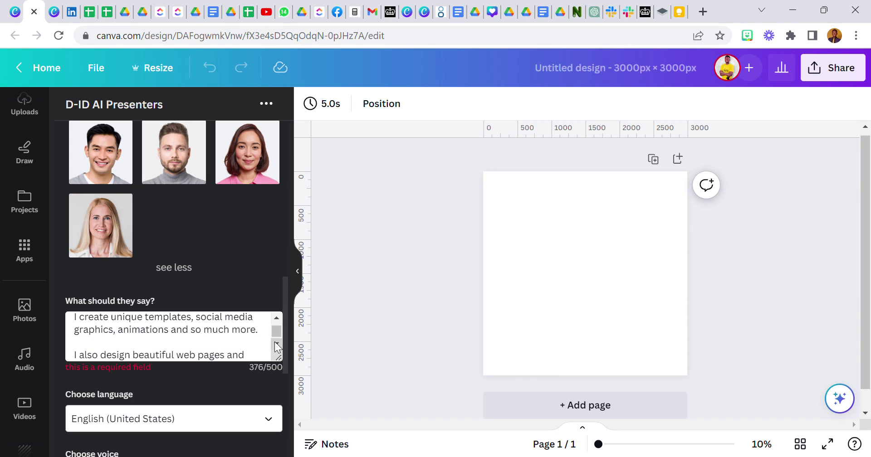
click(276, 346)
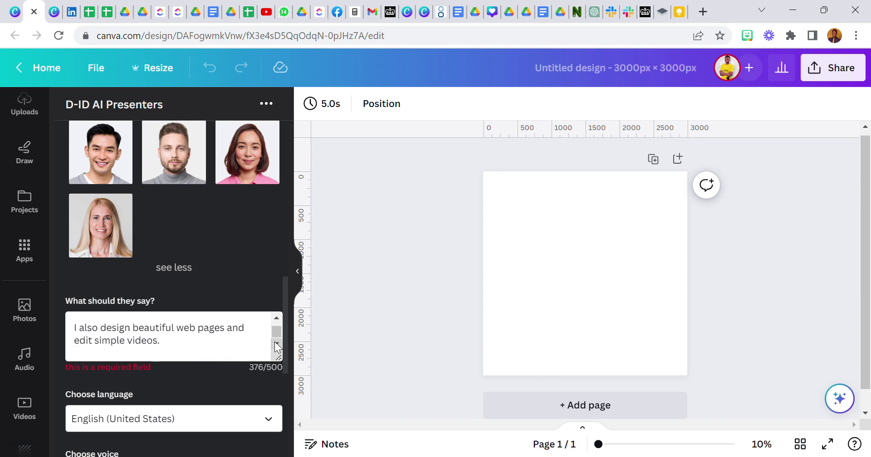
click(277, 348)
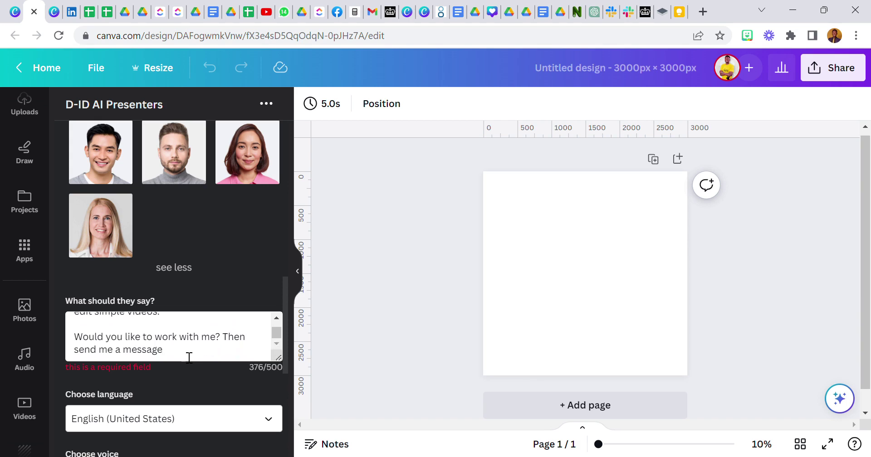
Set the presenter's voice to Steffan, keeping the language as English (United States).
scroll(177, 389, down, 2)
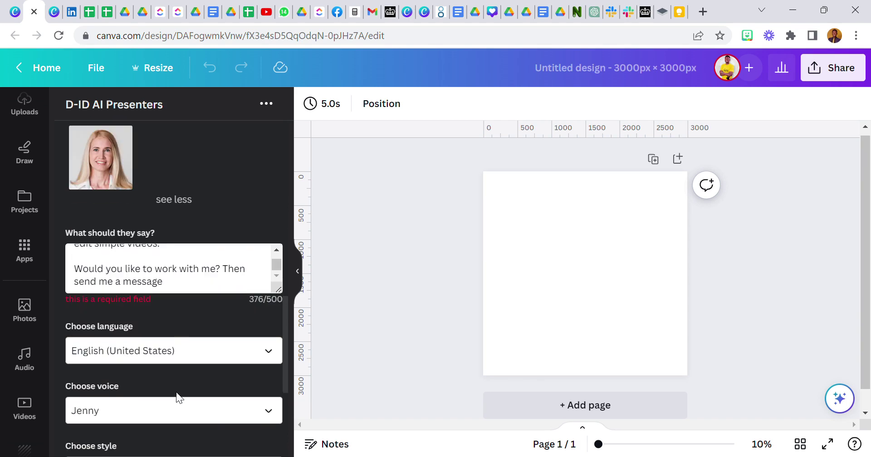
click(150, 221)
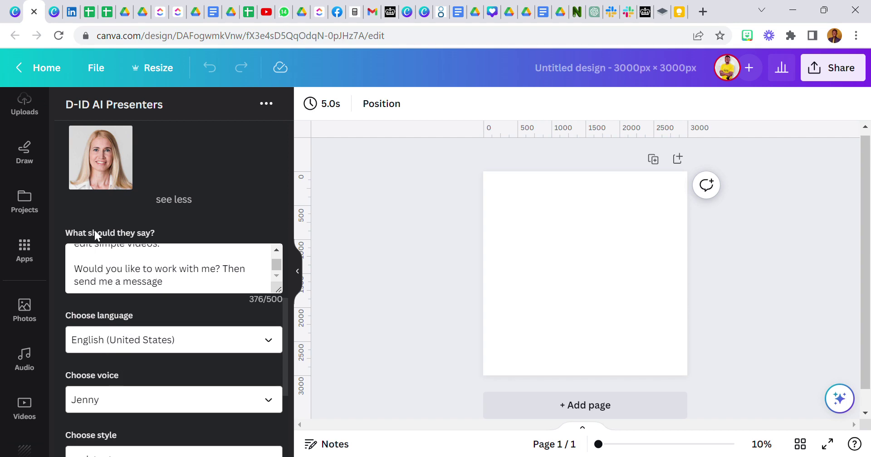
click(94, 369)
scroll(133, 323, down, 3)
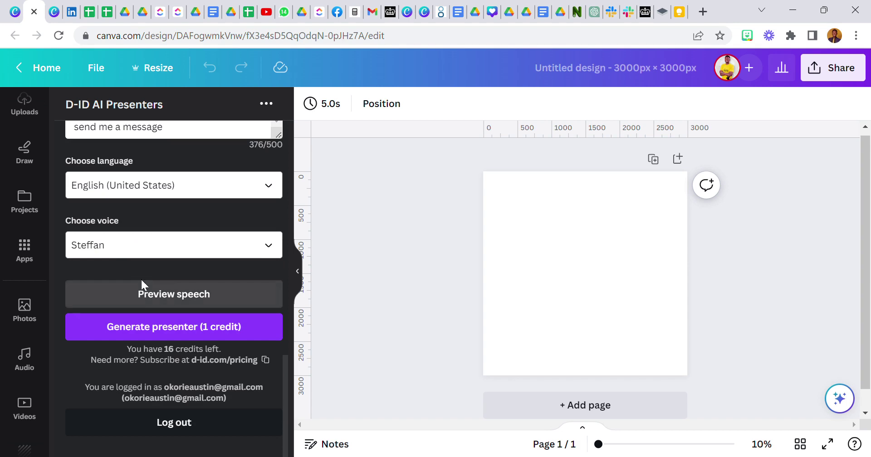
scroll(127, 254, up, 6)
scroll(127, 256, up, 5)
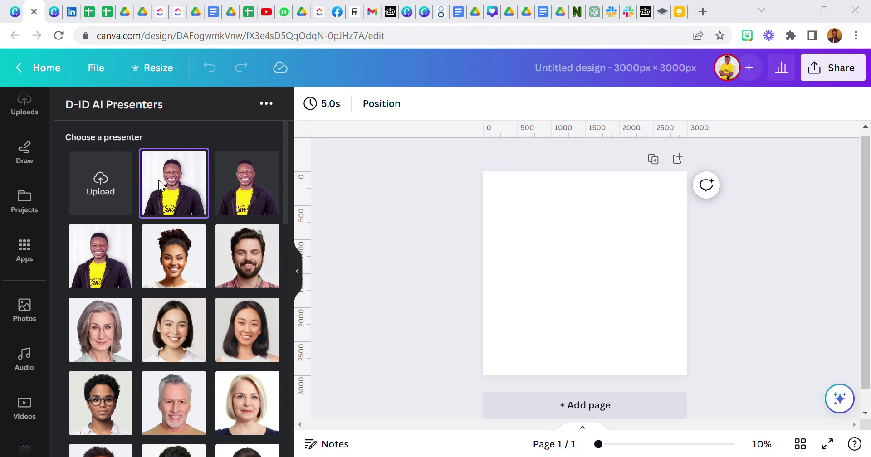
click(779, 363)
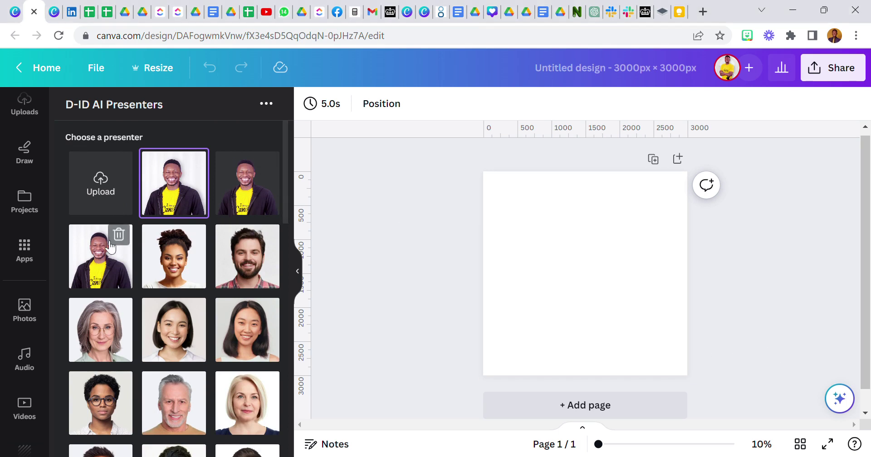
Choose the uploaded portrait in the second row of presenters and generate the talking presenter video with the Steffan voice.
click(107, 272)
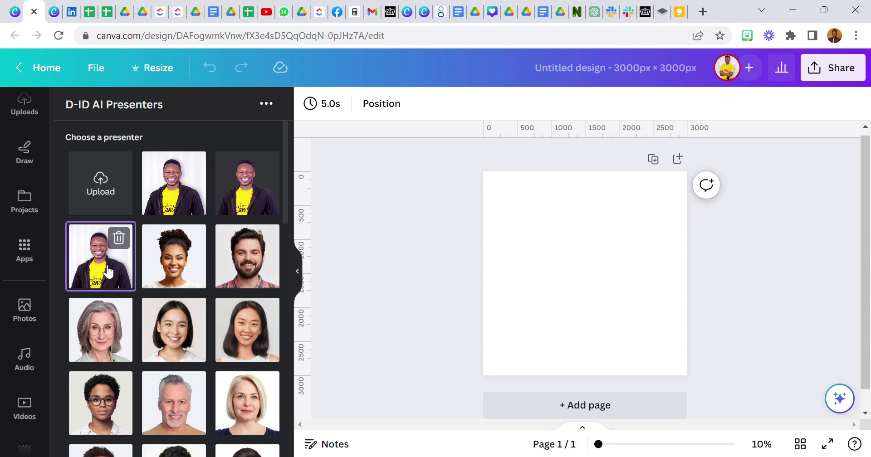
scroll(210, 309, down, 8)
scroll(210, 313, down, 6)
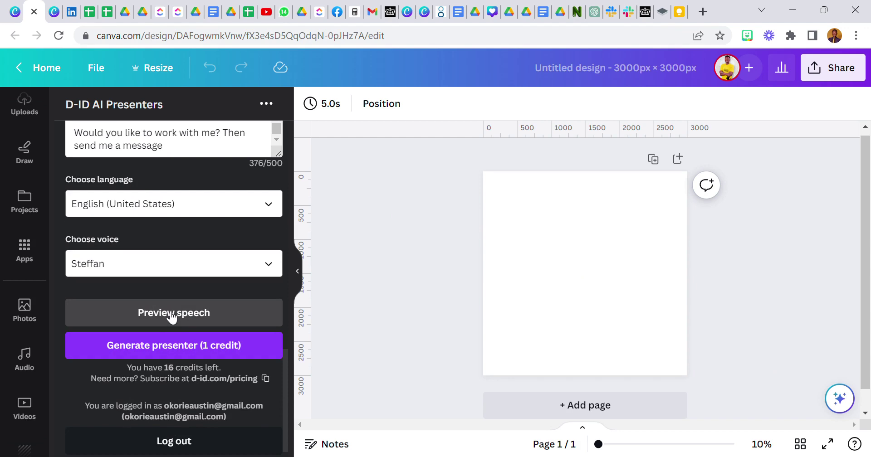
click(179, 350)
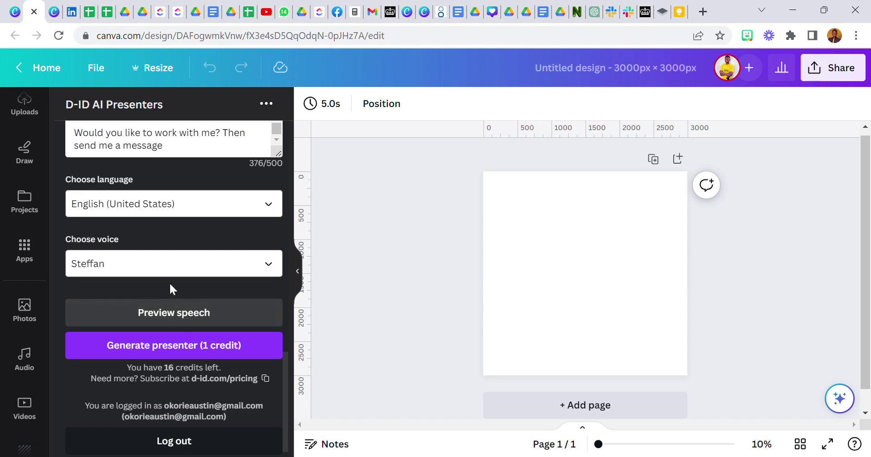
click(192, 339)
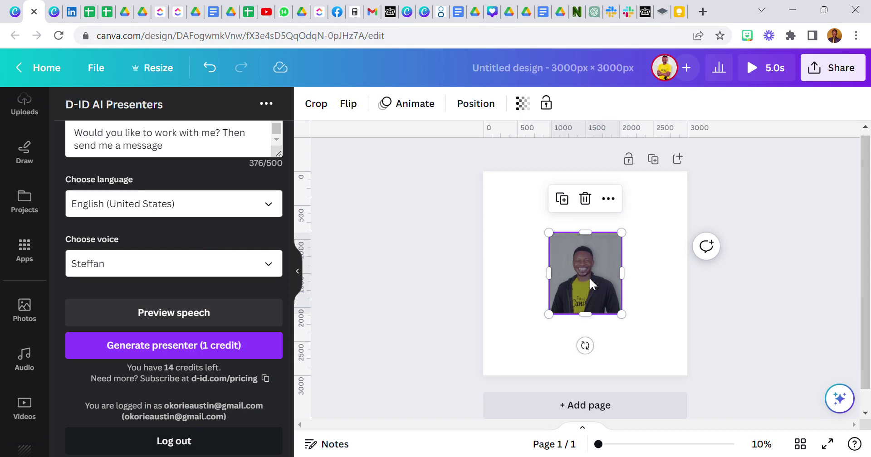
Resize the generated presenter video on the page to about 1,949 × 2,193 px and play it.
drag(557, 244, 522, 203)
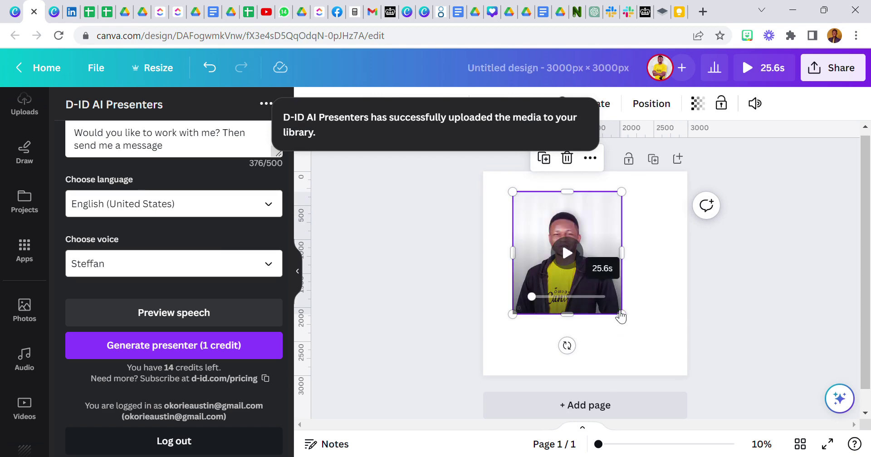
drag(628, 319, 663, 359)
click(588, 274)
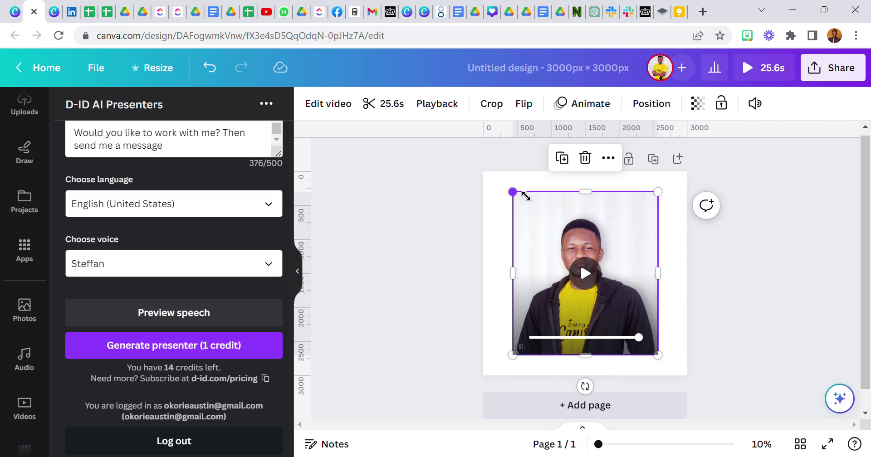
drag(526, 196, 539, 210)
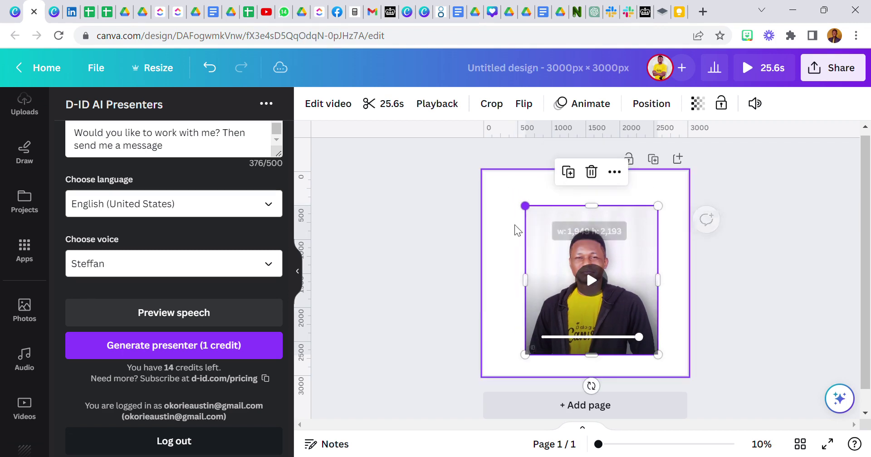
click(510, 237)
Browse the full Frames collection in Elements and add the circular frame with a thin border to the page.
scroll(29, 290, up, 5)
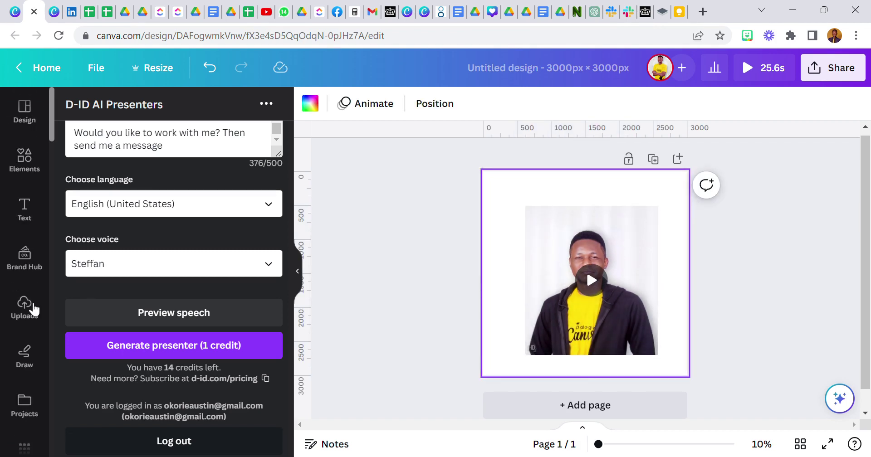
click(25, 163)
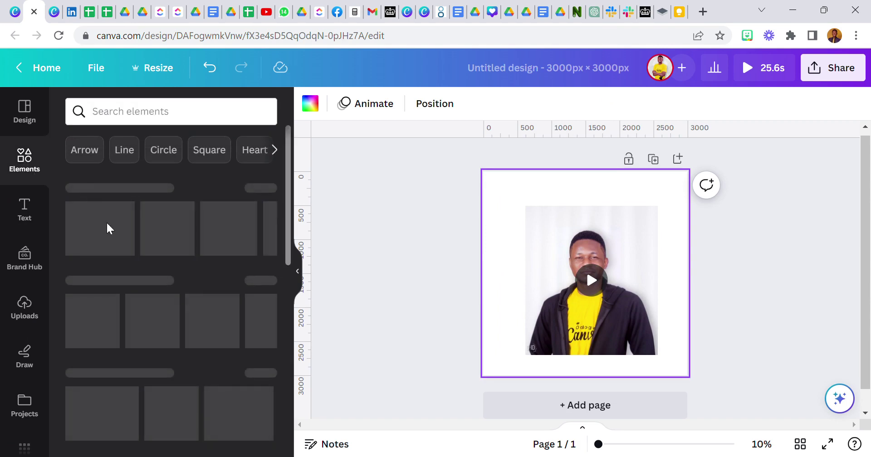
scroll(166, 300, down, 10)
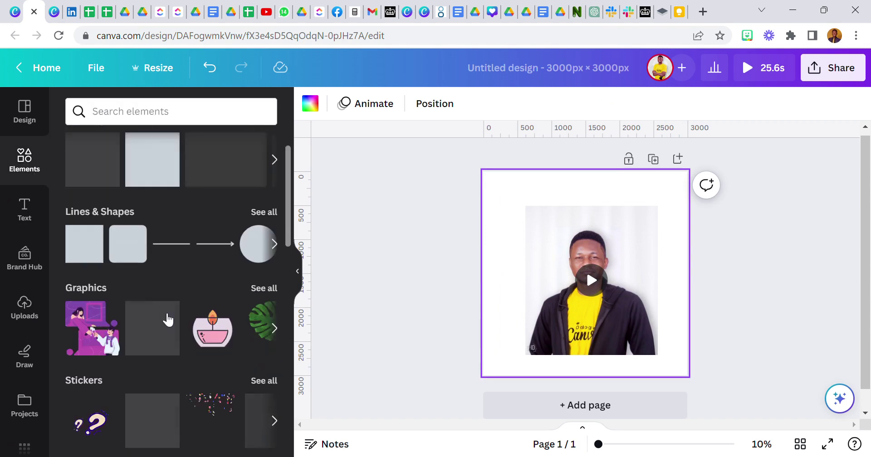
scroll(168, 319, down, 6)
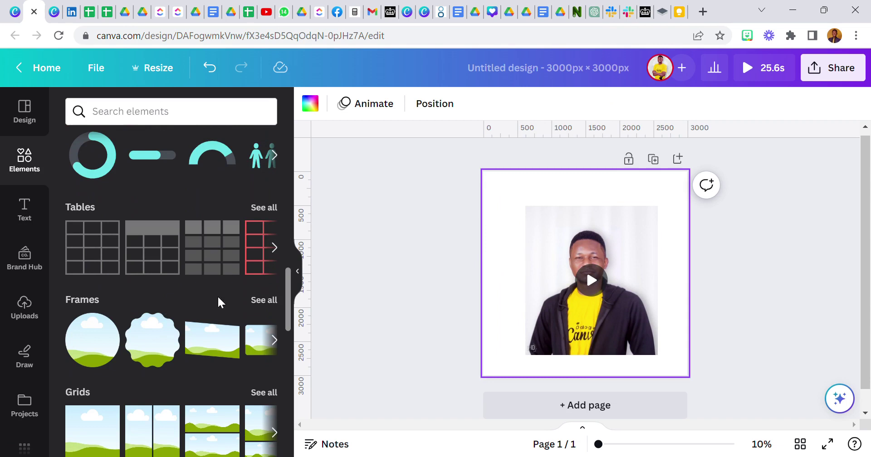
click(262, 301)
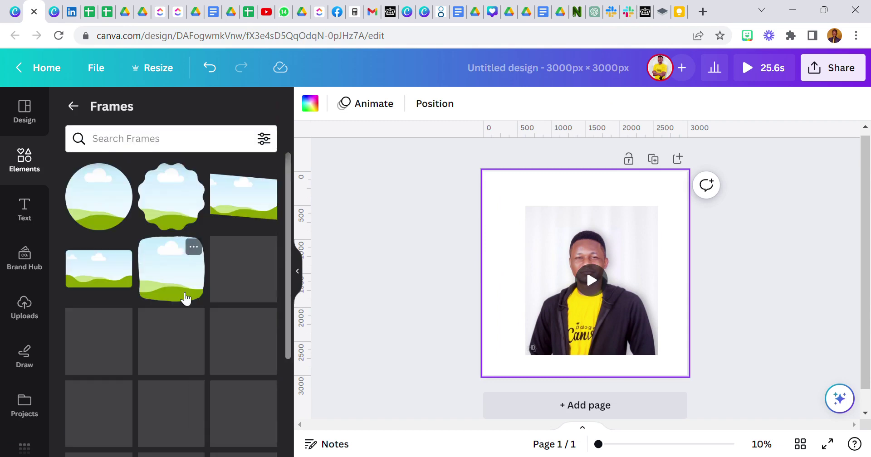
scroll(192, 313, down, 1)
scroll(195, 316, down, 1)
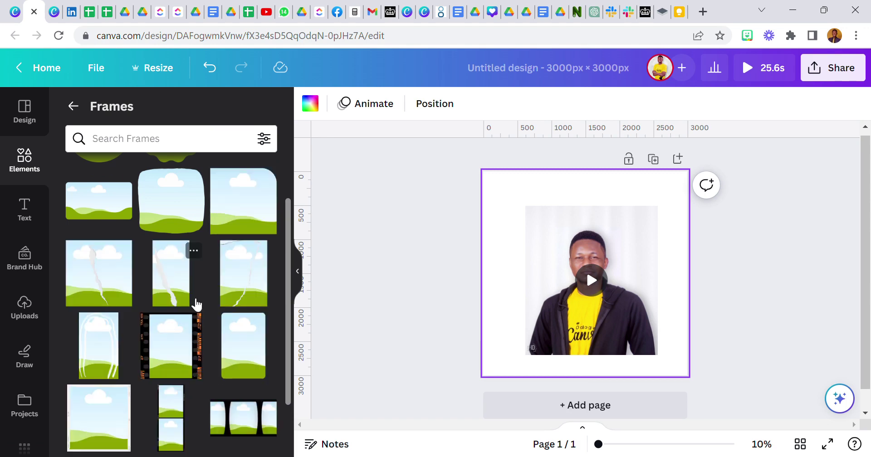
scroll(195, 303, down, 2)
scroll(195, 302, down, 10)
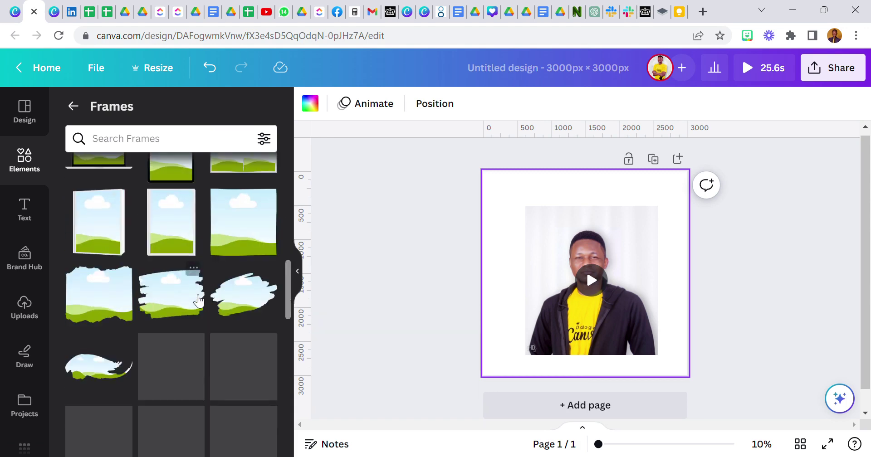
scroll(195, 300, down, 5)
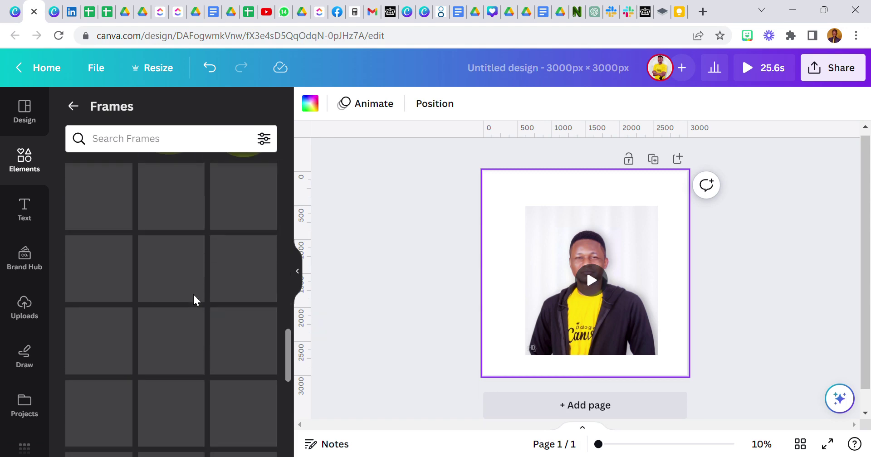
scroll(195, 301, down, 4)
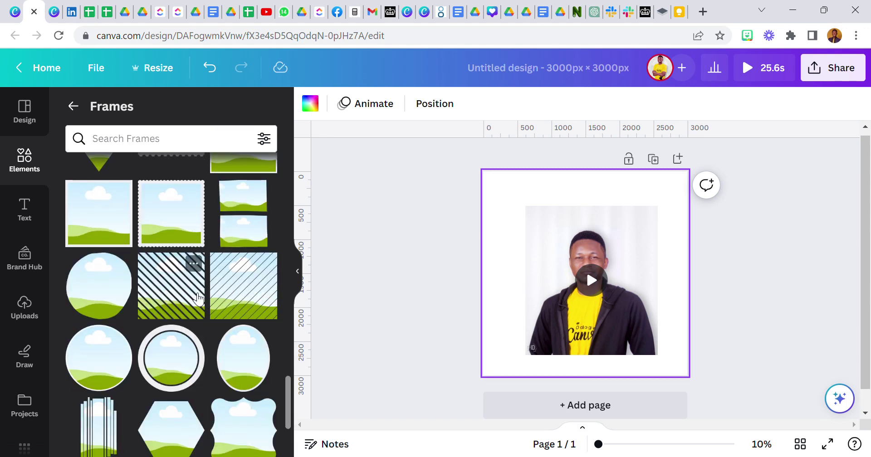
click(124, 362)
Enlarge the circular frame to about two-thirds of the page width and place the presenter video inside it.
drag(533, 221, 495, 184)
drag(647, 320, 609, 296)
click(592, 282)
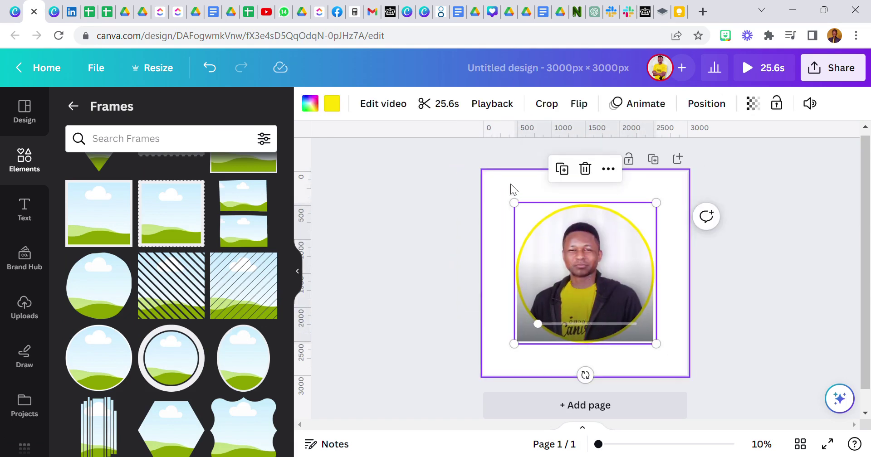
click(497, 187)
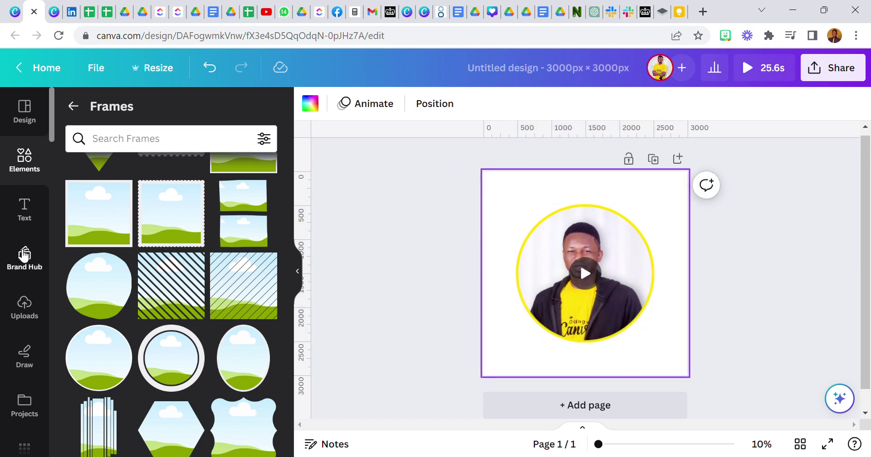
Set the yellow image with pale overlapping circles from the Starred folder as the page background.
scroll(23, 249, down, 3)
scroll(32, 268, down, 3)
scroll(18, 345, down, 3)
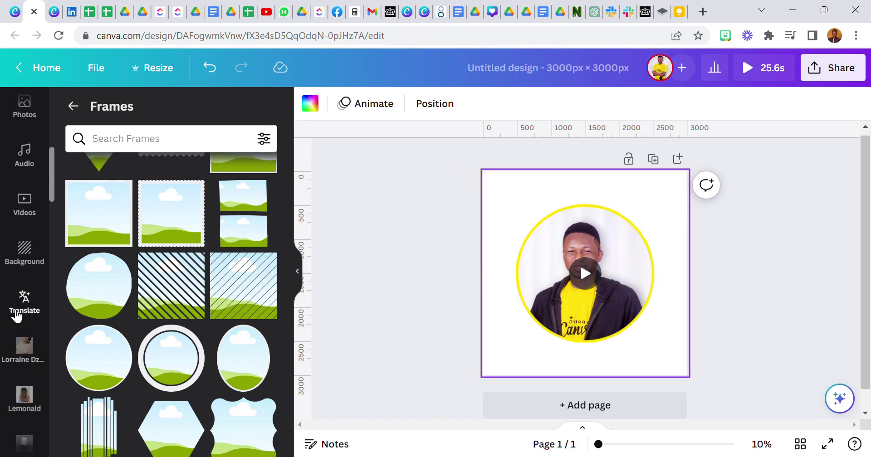
scroll(14, 357, down, 2)
scroll(14, 356, down, 15)
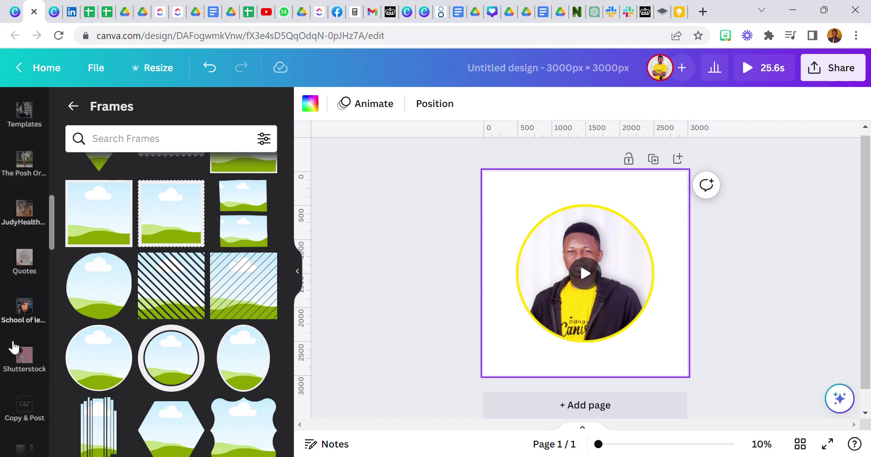
scroll(10, 354, down, 6)
scroll(11, 336, up, 2)
click(28, 105)
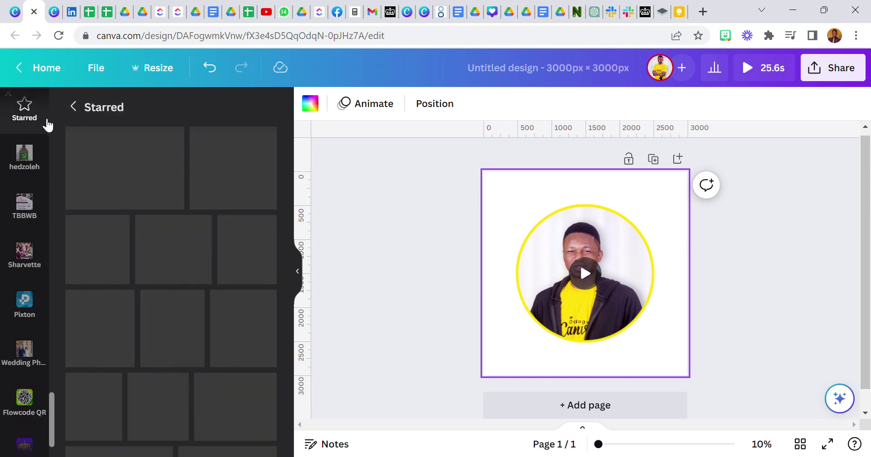
drag(155, 190, 517, 187)
Try a light yellow from the photo colors on the circular frame's border and bring up the custom color picker.
click(532, 219)
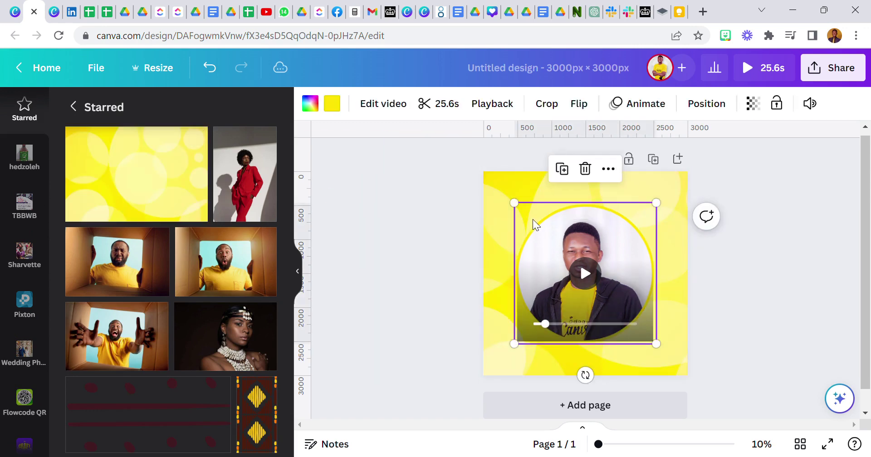
click(332, 106)
scroll(158, 273, down, 2)
click(116, 377)
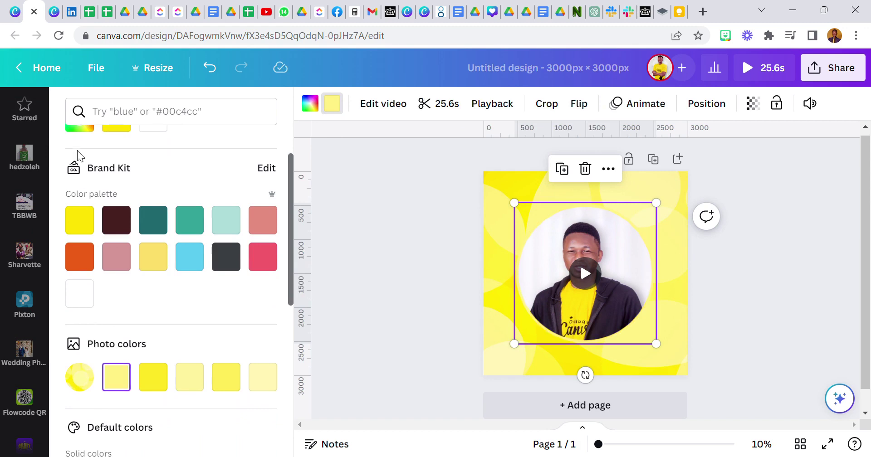
scroll(78, 156, up, 2)
click(81, 186)
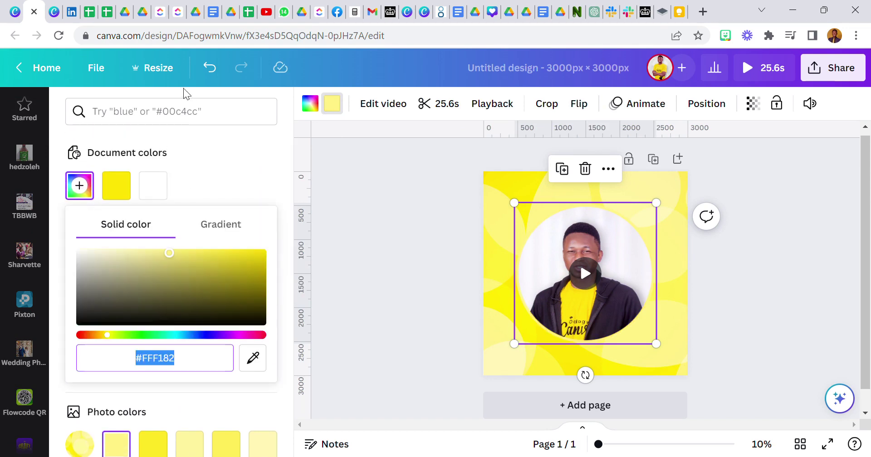
Search the colors for "gold" and apply the olive gold from the Four-layered Cake palette to the frame's border.
click(190, 113)
text(gold)
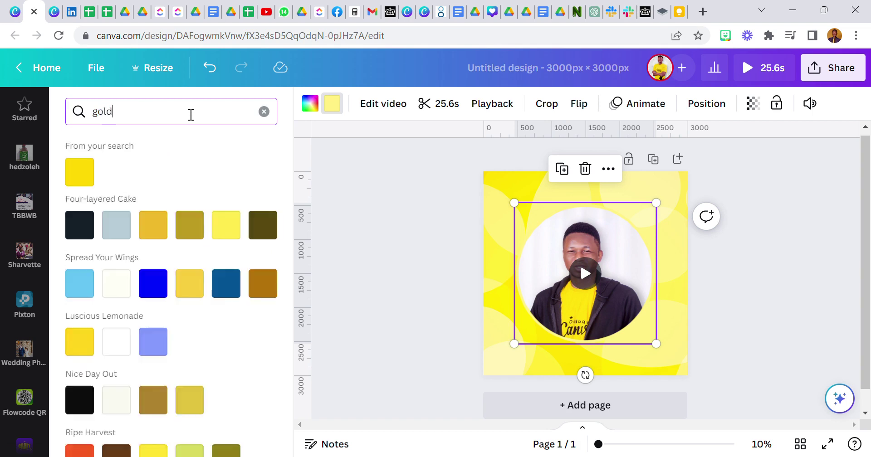
click(262, 235)
click(198, 228)
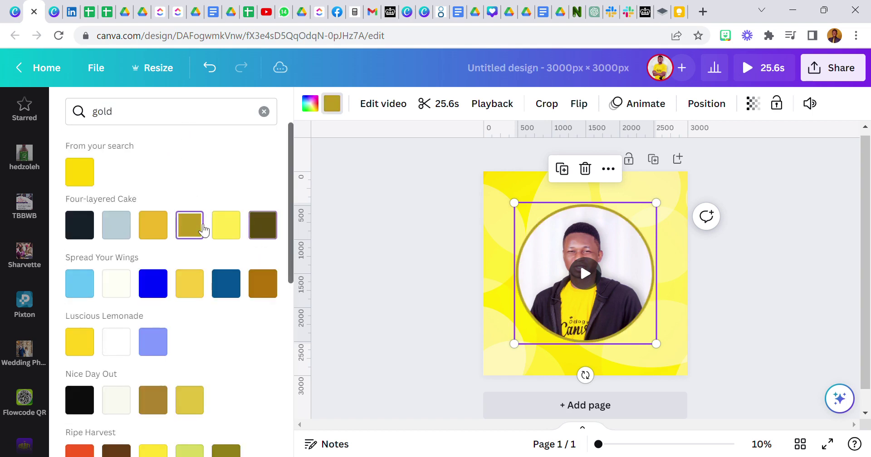
click(485, 230)
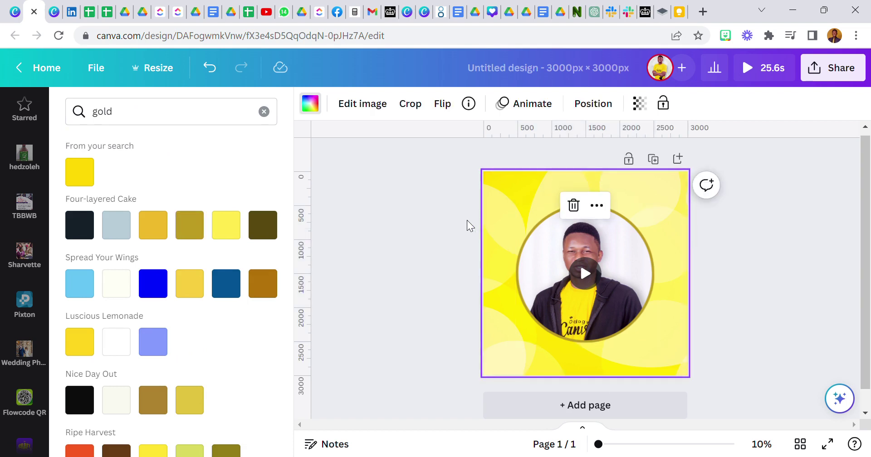
Add a Brand Kit heading over the presenter video, enlarge it to font size 575 and replace its text with "CANVA".
scroll(13, 263, up, 1)
scroll(13, 263, up, 8)
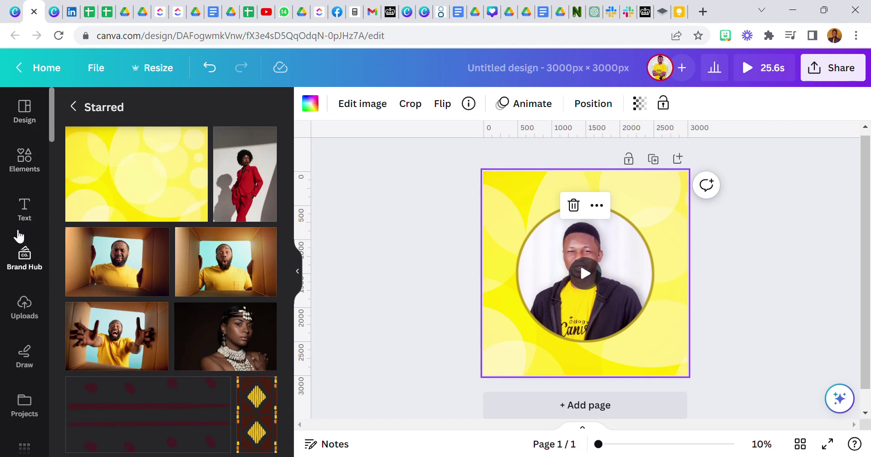
click(22, 217)
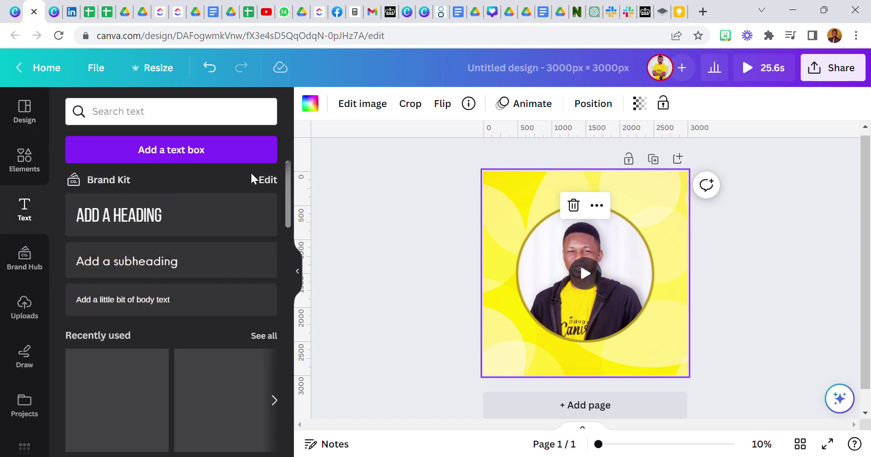
click(175, 222)
drag(577, 281, 466, 210)
drag(593, 239, 702, 226)
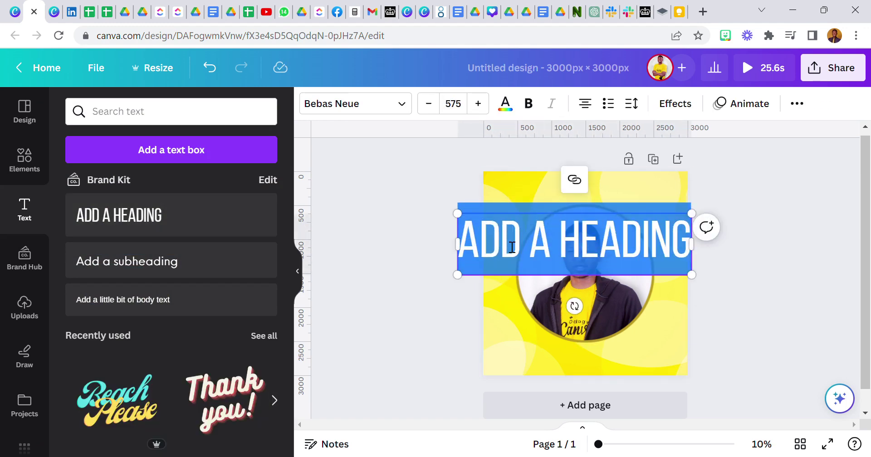
text(CANVA)
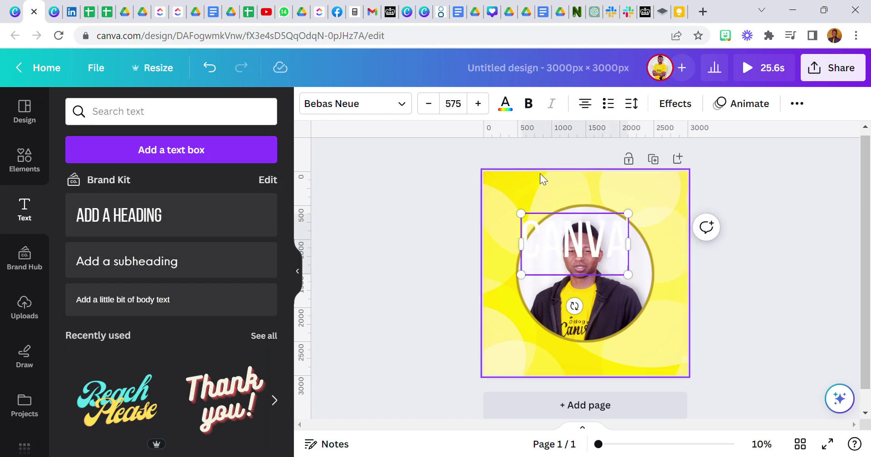
Try to color the CANVA heading with the olive gold from the document colors.
click(504, 103)
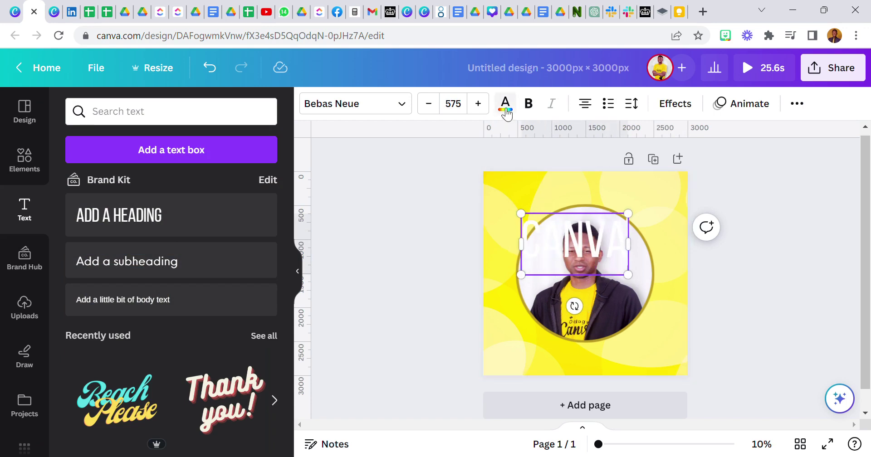
click(117, 186)
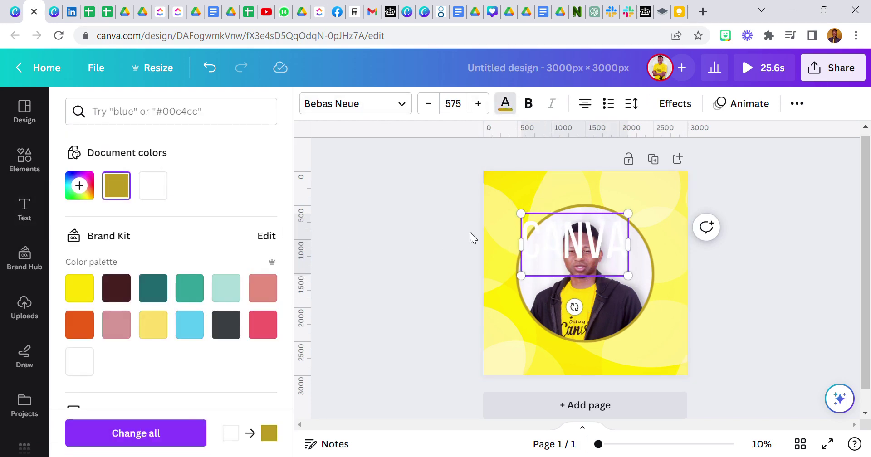
click(480, 228)
Enlarge the CANVA heading to span the full page width and position it across the upper edge of the page.
click(516, 239)
drag(529, 222, 484, 193)
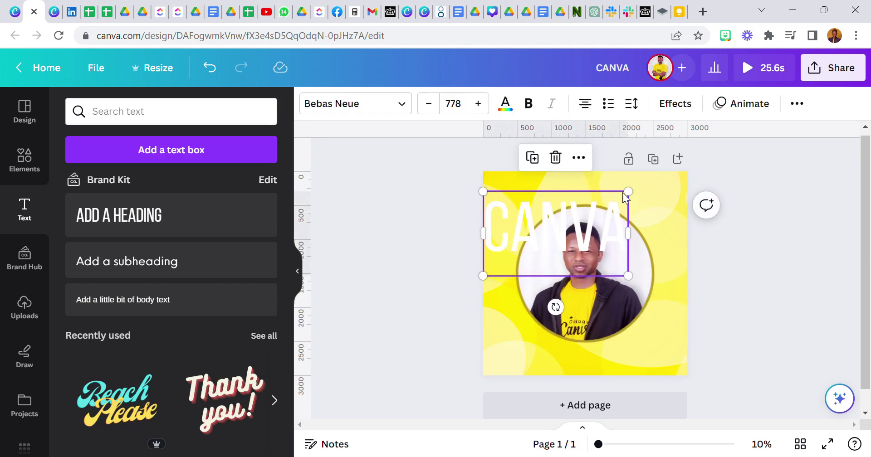
drag(634, 195, 676, 193)
drag(676, 285, 696, 304)
drag(683, 263, 689, 253)
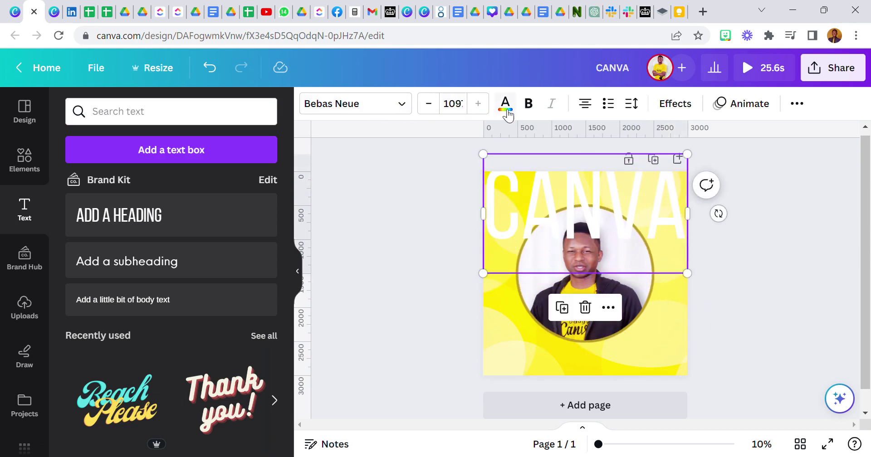
Color the CANVA heading with the olive gold from the document colors and send it behind the presenter video.
click(506, 103)
click(116, 186)
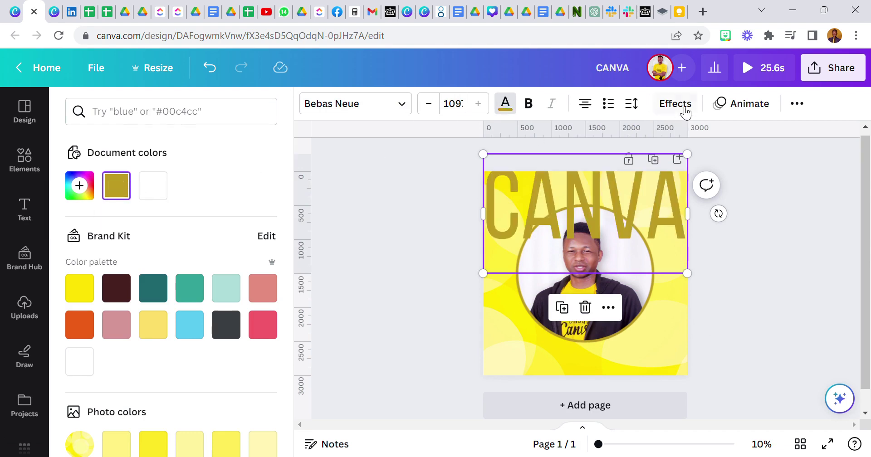
click(797, 103)
click(694, 136)
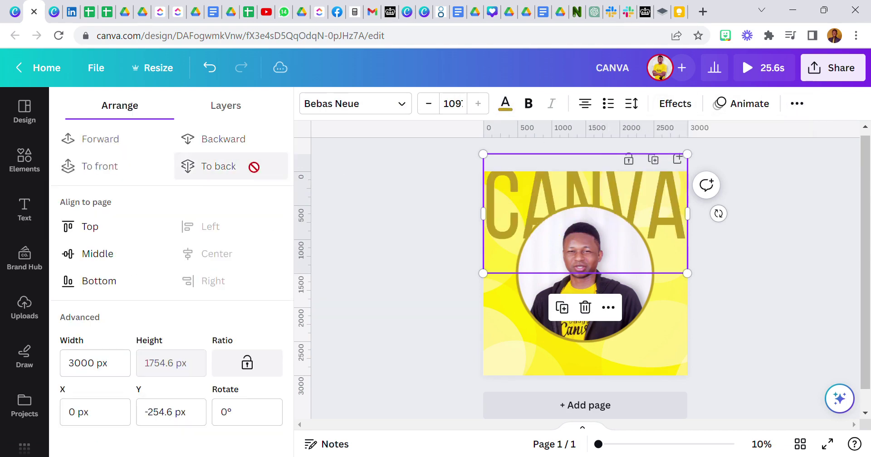
Apply a Shadow effect to the CANVA heading with offset 70, blur 100 and transparency 48.
click(675, 104)
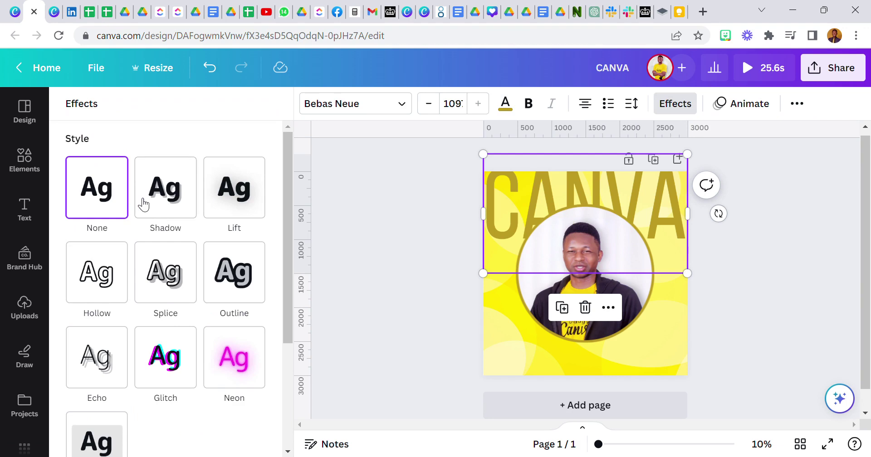
click(164, 200)
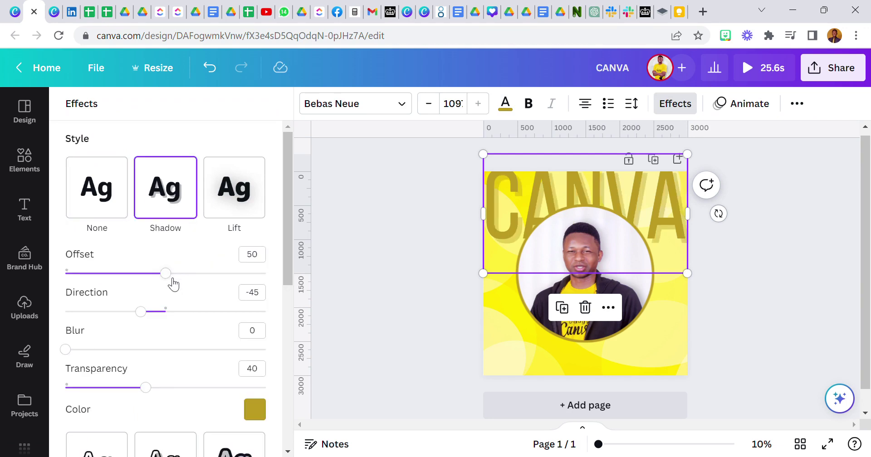
drag(173, 278, 317, 284)
drag(80, 351, 309, 363)
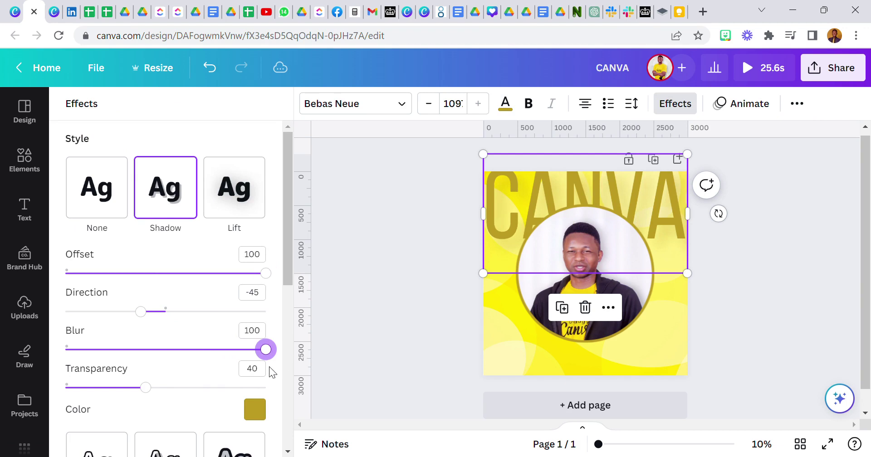
drag(142, 385, 175, 396)
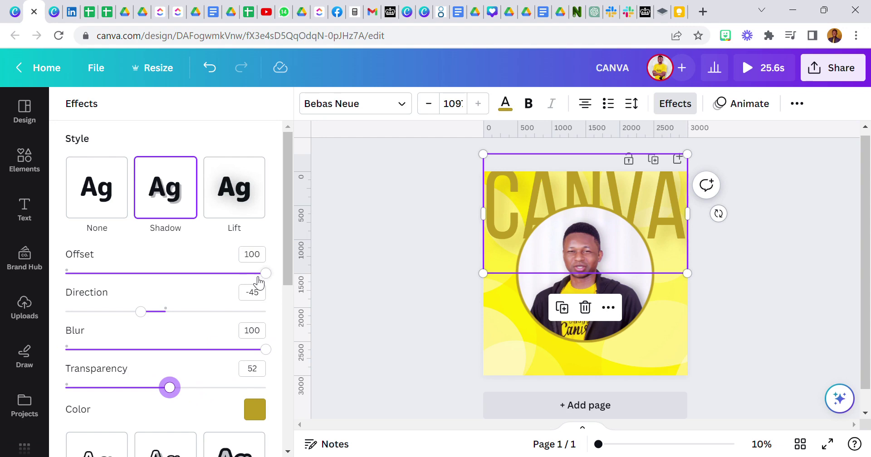
drag(265, 273, 211, 286)
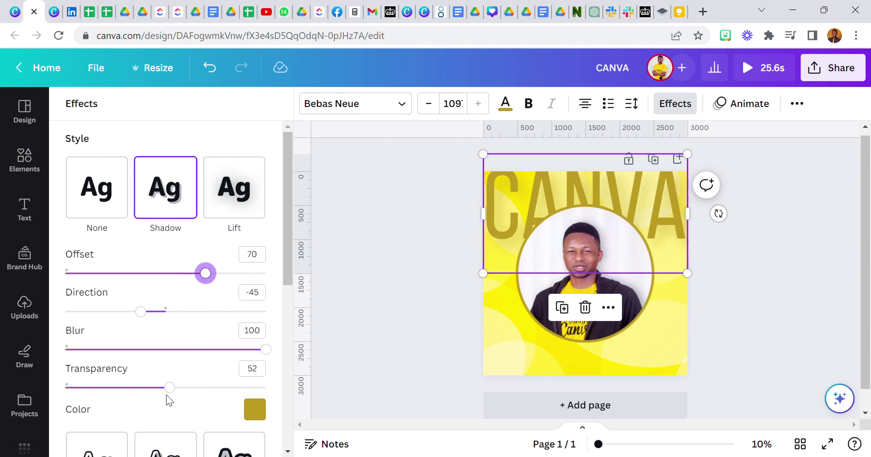
drag(167, 397, 219, 389)
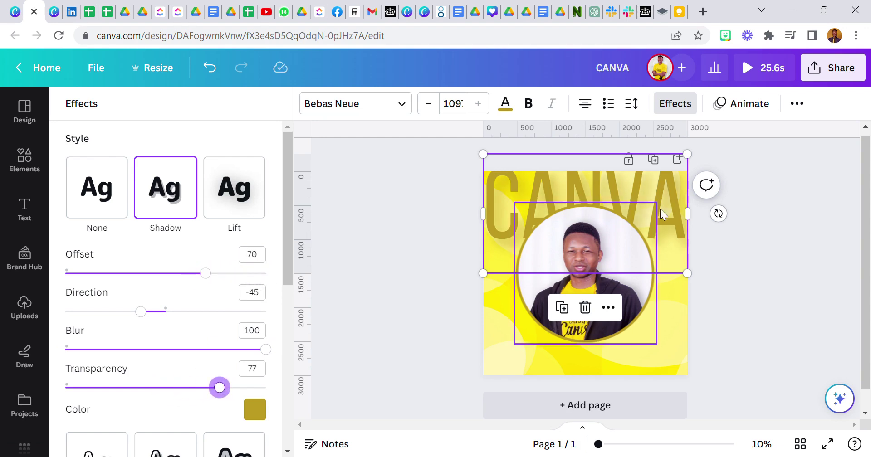
drag(225, 411, 168, 410)
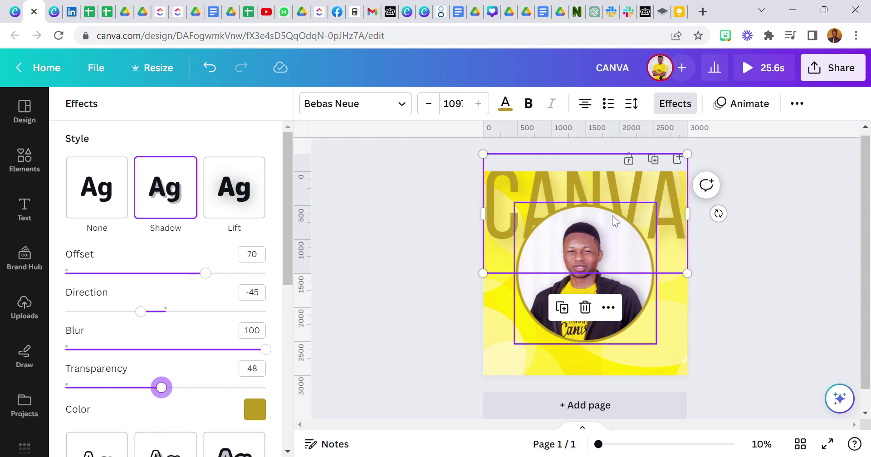
Place a copy of the CANVA heading across the middle of the page and send it behind the presenter video.
drag(575, 216, 576, 217)
drag(637, 207, 642, 288)
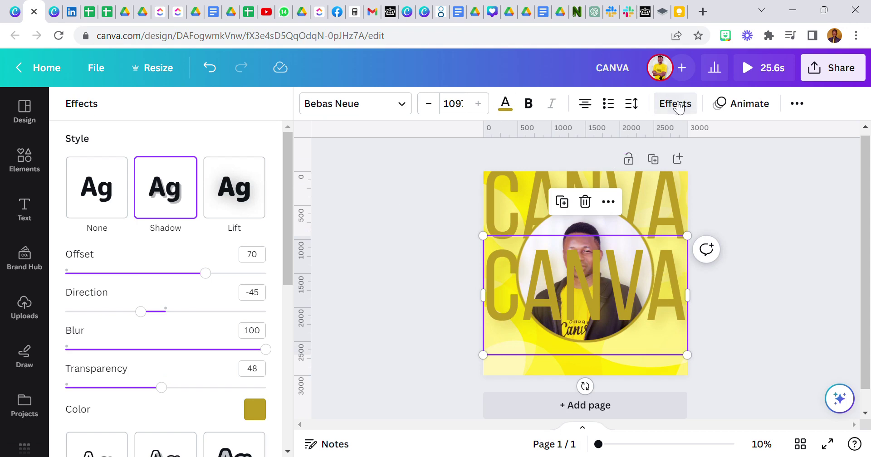
click(794, 106)
click(697, 137)
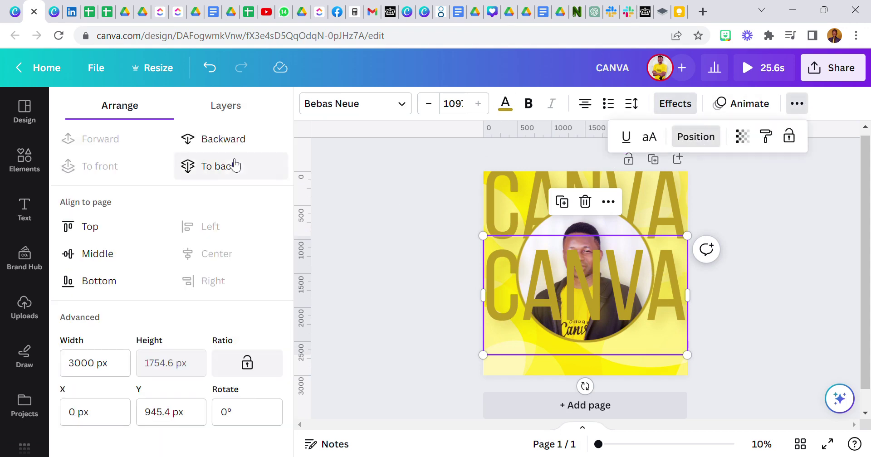
click(224, 177)
Add a third CANVA heading near the page's lower edge and shift all three headings together to fill the page height.
click(562, 201)
click(431, 270)
drag(431, 196, 502, 351)
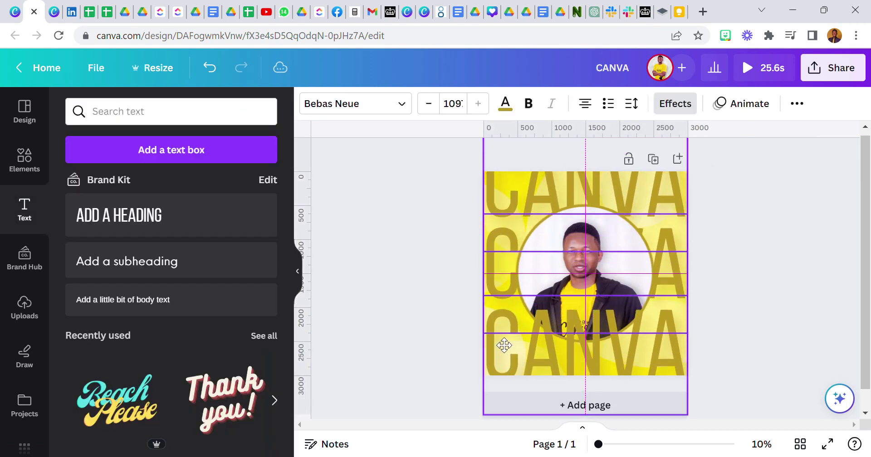
Set the transparency of all three CANVA headings to 15 and preview the presenter video.
click(797, 104)
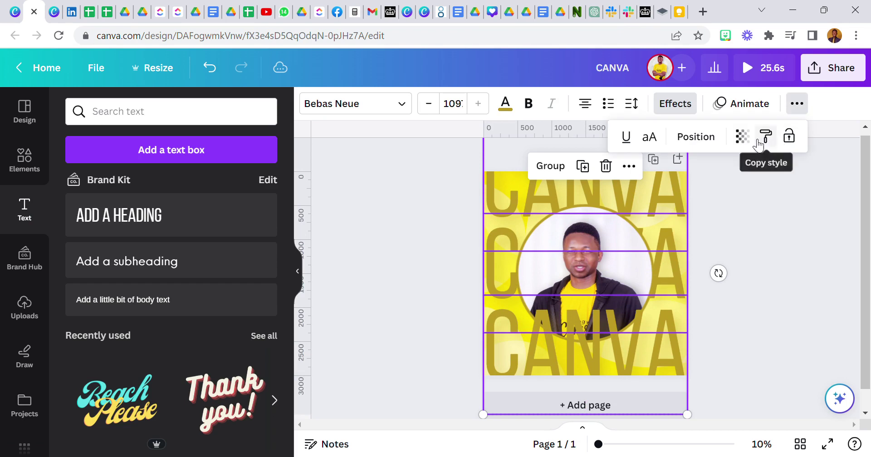
click(742, 136)
drag(745, 196, 638, 220)
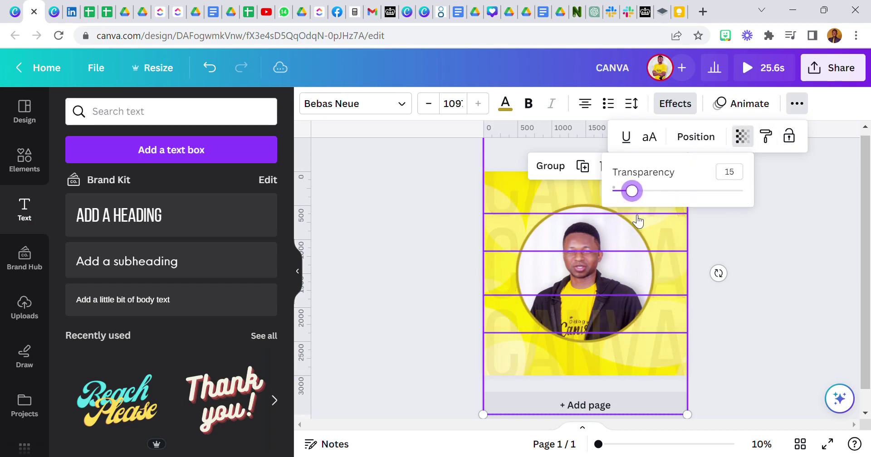
click(433, 254)
click(432, 254)
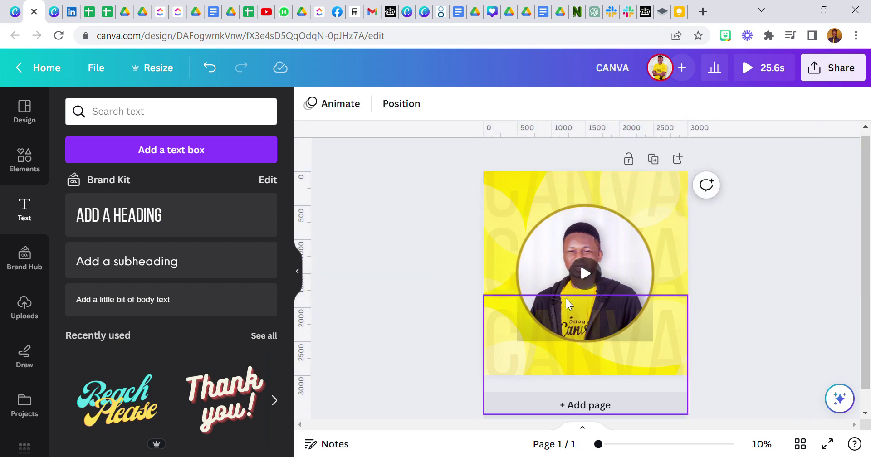
click(587, 274)
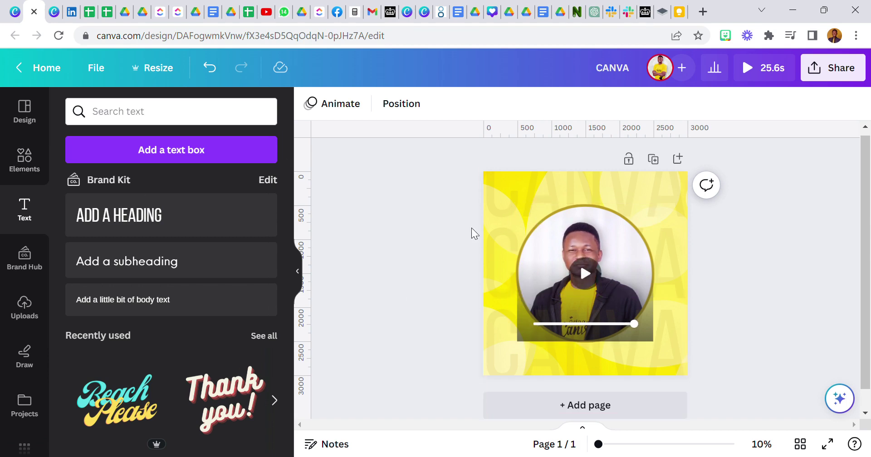
Detach the presenter video from the circular frame and delete the empty frame.
right_click(552, 243)
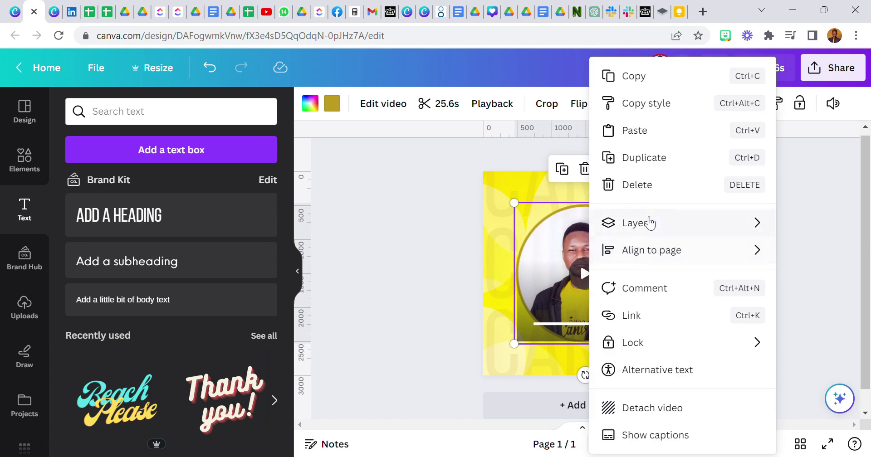
click(676, 409)
drag(582, 225, 653, 194)
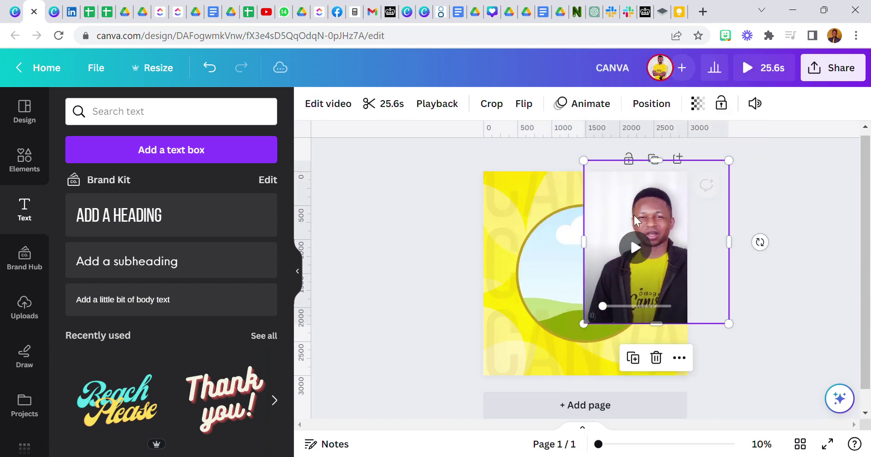
click(572, 248)
click(584, 168)
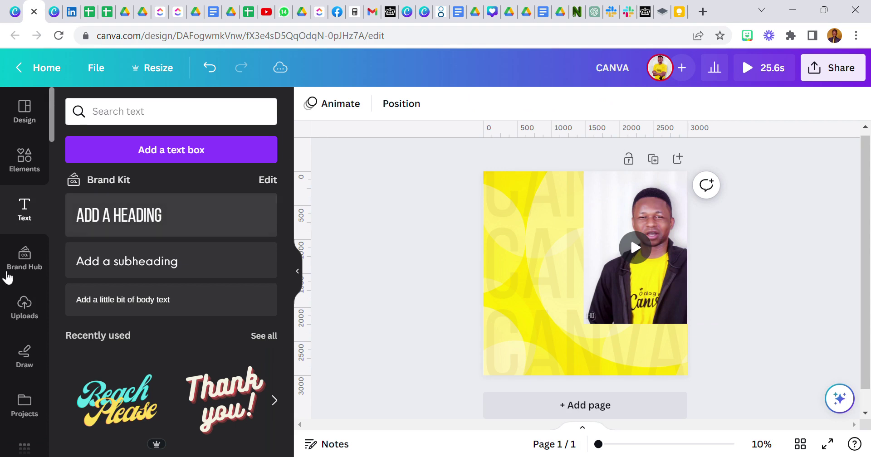
Add a bordered portrait frame with rounded corners from the Frames elements and place the presenter video inside it.
scroll(10, 313, down, 2)
scroll(10, 313, down, 3)
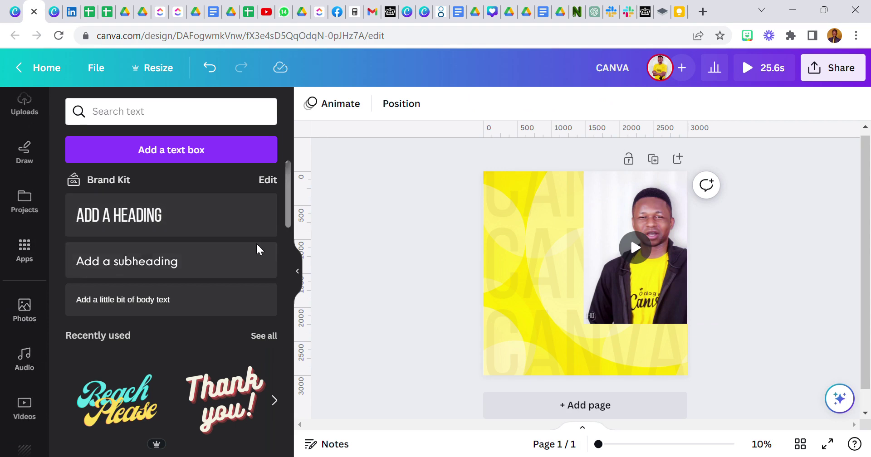
scroll(28, 246, up, 5)
click(24, 164)
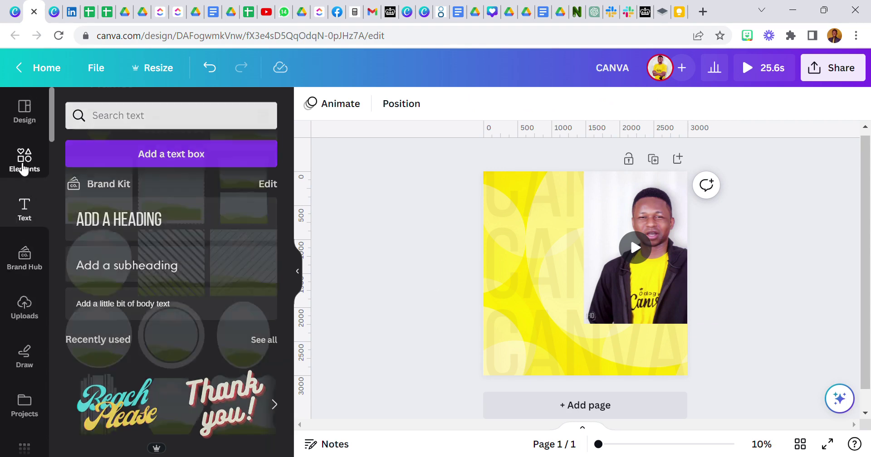
scroll(142, 344, down, 10)
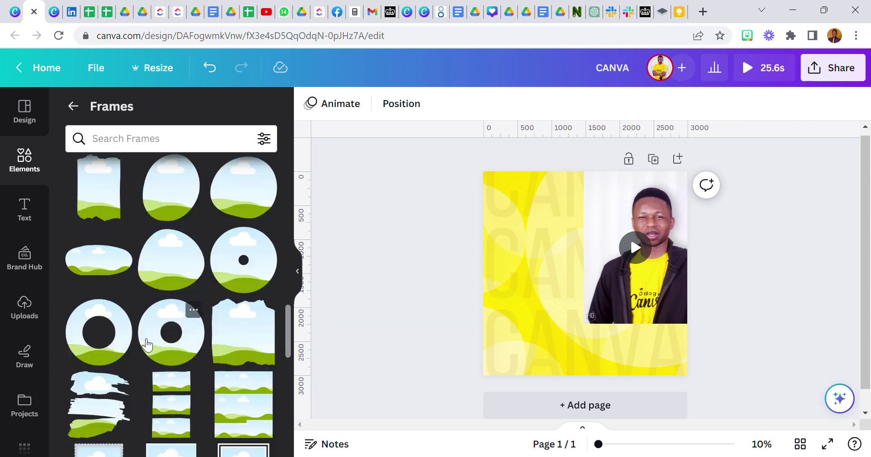
scroll(142, 344, up, 10)
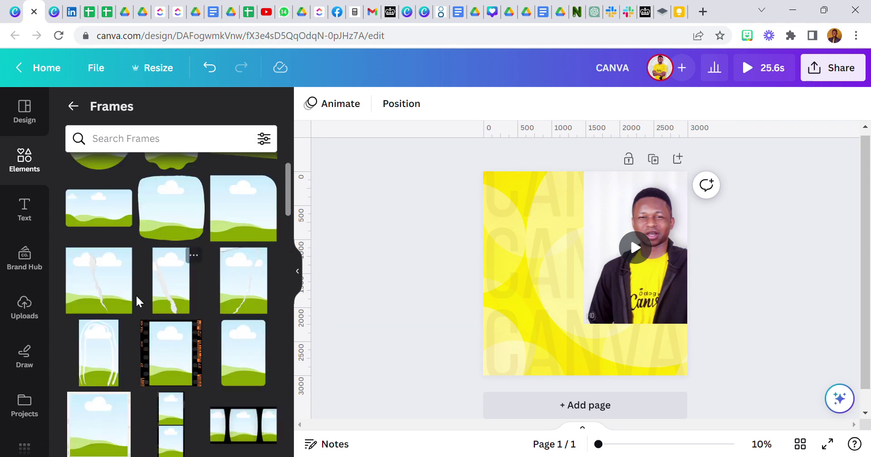
scroll(145, 325, down, 5)
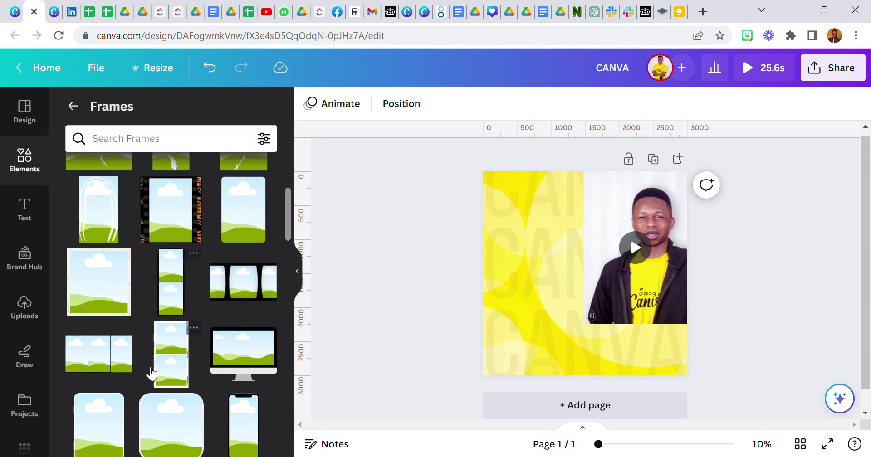
click(111, 363)
drag(632, 272, 573, 295)
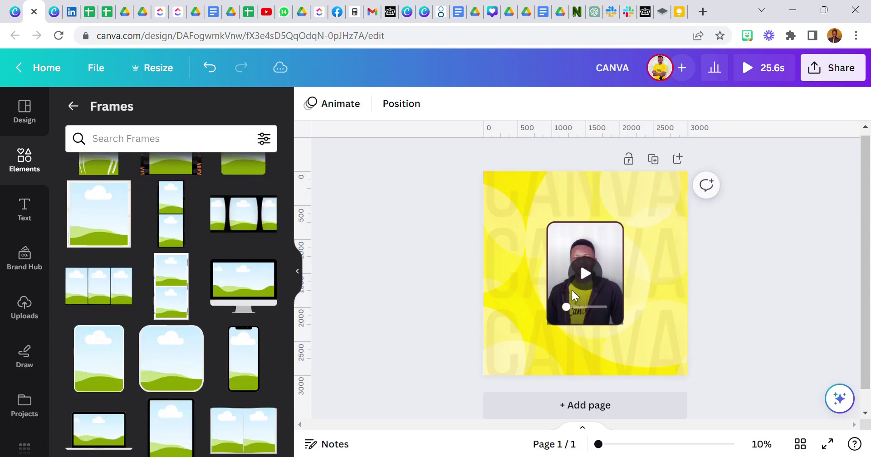
Enlarge the framed presenter video to nearly the full page height, centered on the page, and preview its playback.
click(551, 226)
drag(547, 223, 436, 211)
drag(573, 220, 595, 249)
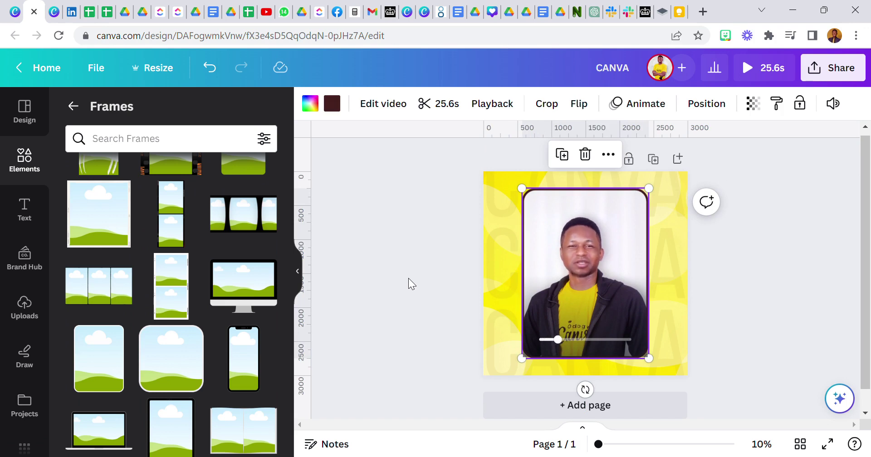
mouse_move(618, 255)
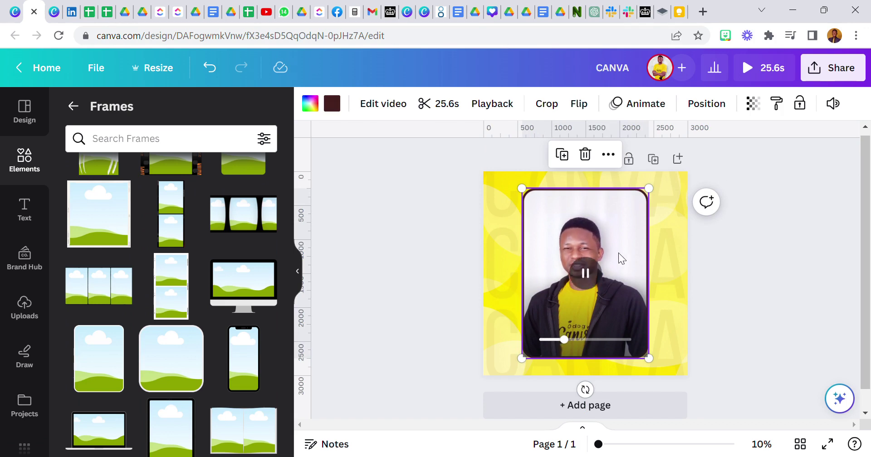
click(593, 285)
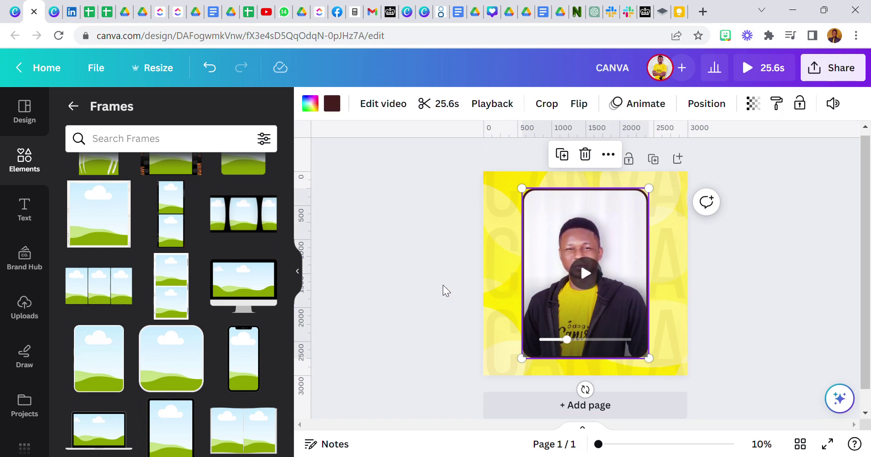